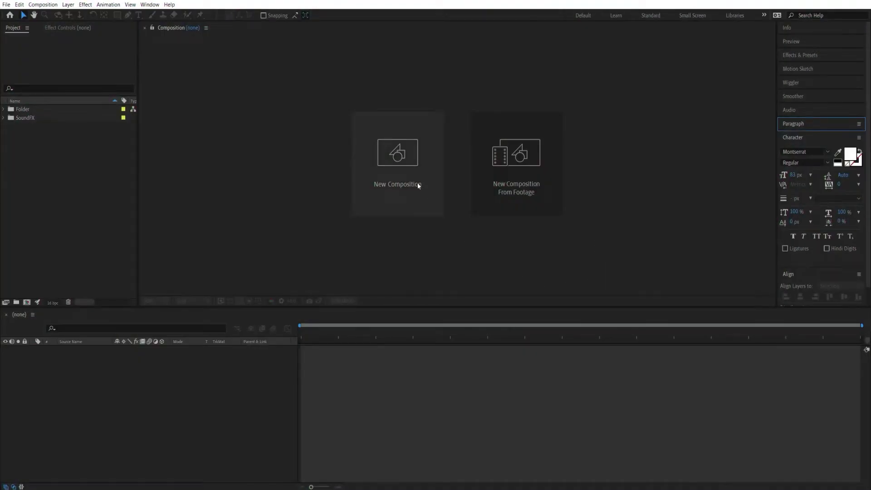
# Create a new composition named Glitch Text
pyautogui.click(417, 181)
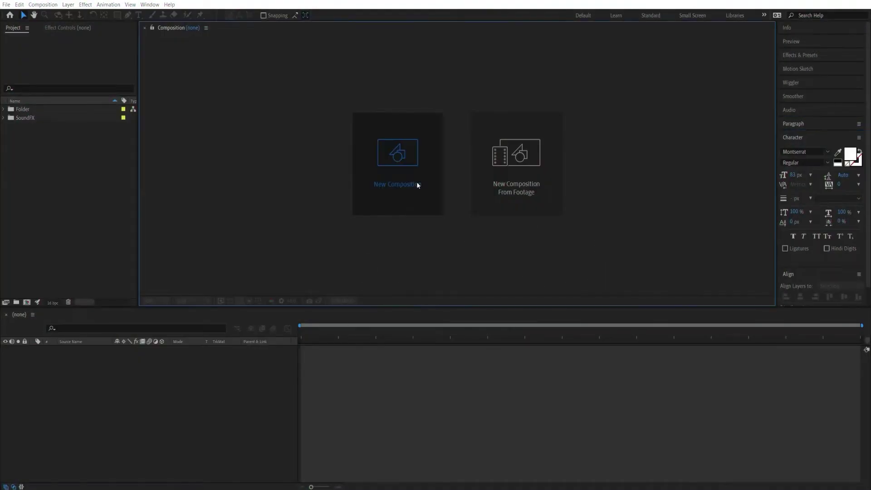
pyautogui.write('Glitch')
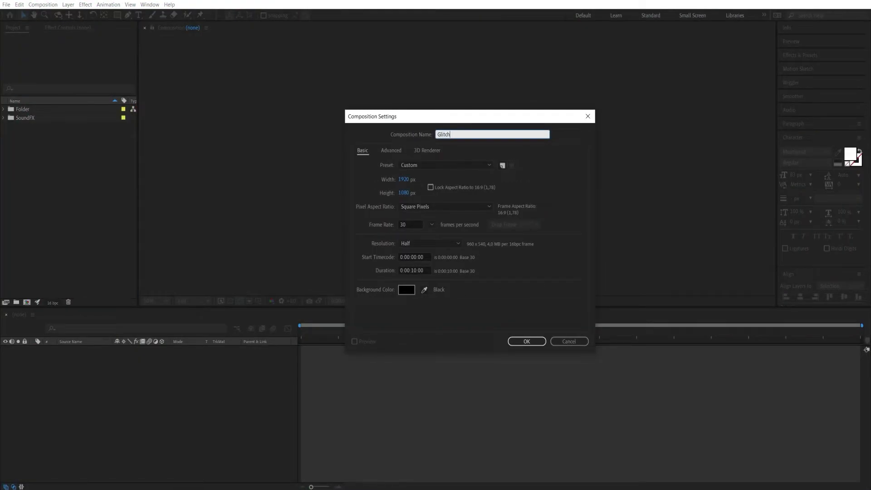
pyautogui.write(' Text')
pyautogui.press('Return')
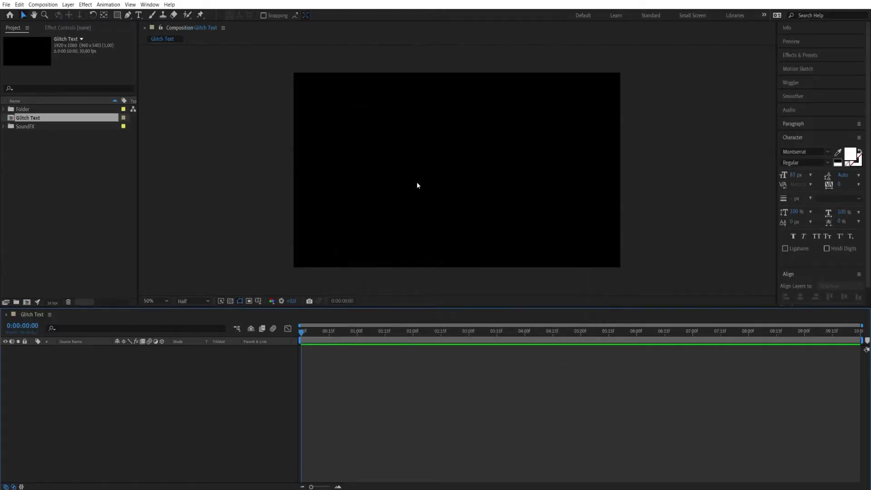
# Add a 'GLITCH TEXT' text layer in the centre of the comp
pyautogui.click(138, 15)
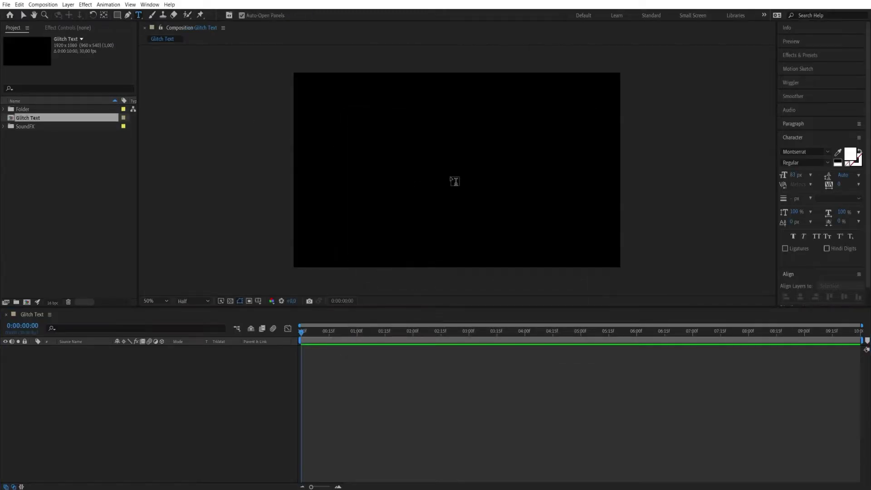
pyautogui.click(454, 180)
pyautogui.write('GLITCH')
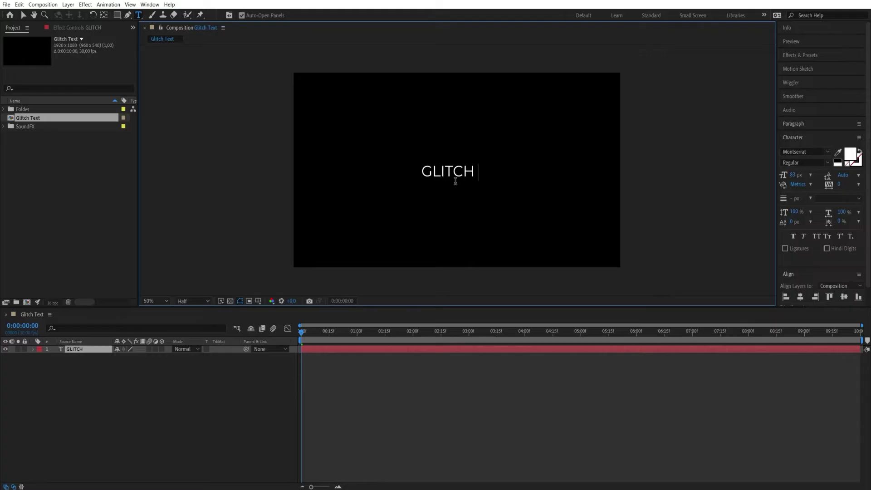
pyautogui.write(' TEXT')
pyautogui.press('Escape')
# Centre the text's anchor point and align it horizontally and vertically in the comp
pyautogui.press('v')
pyautogui.hotkey('ctrl', 'alt', 'Home')
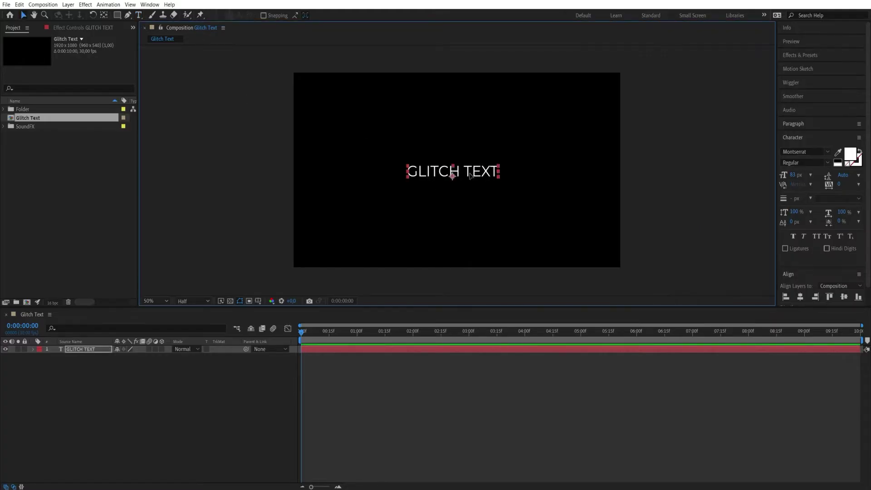
pyautogui.hotkey('ctrl', 'Home')
pyautogui.click(800, 297)
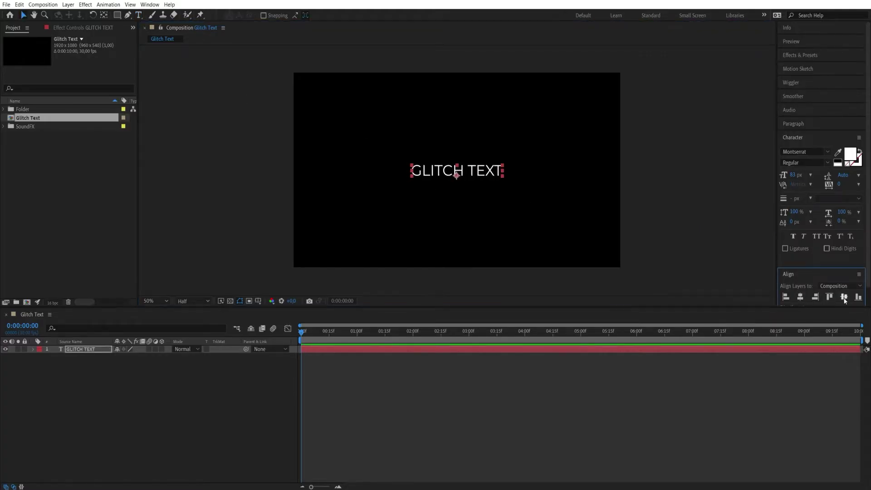
pyautogui.click(844, 296)
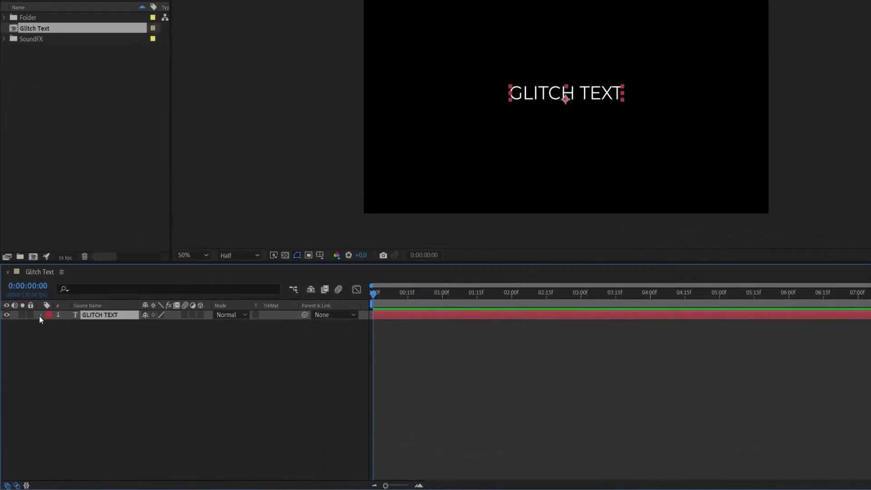
# Add an Opacity animator to the text layer with opacity set to 0%
pyautogui.click(40, 316)
pyautogui.click(206, 324)
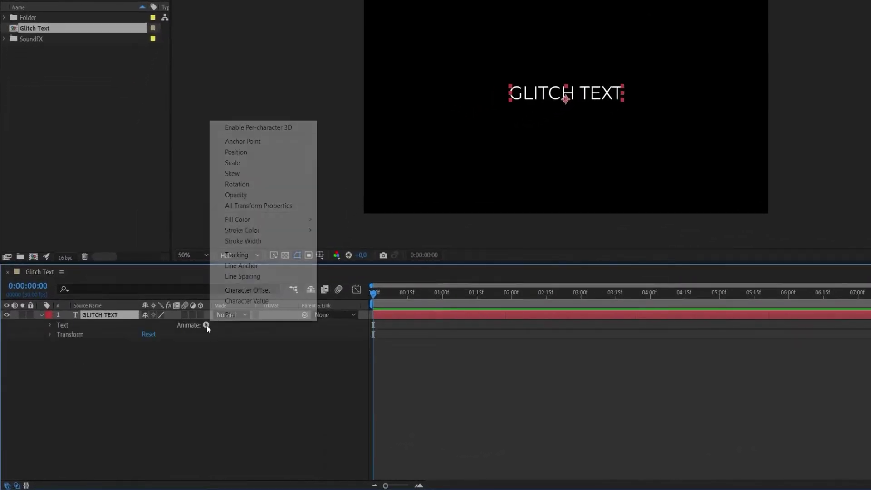
pyautogui.click(249, 194)
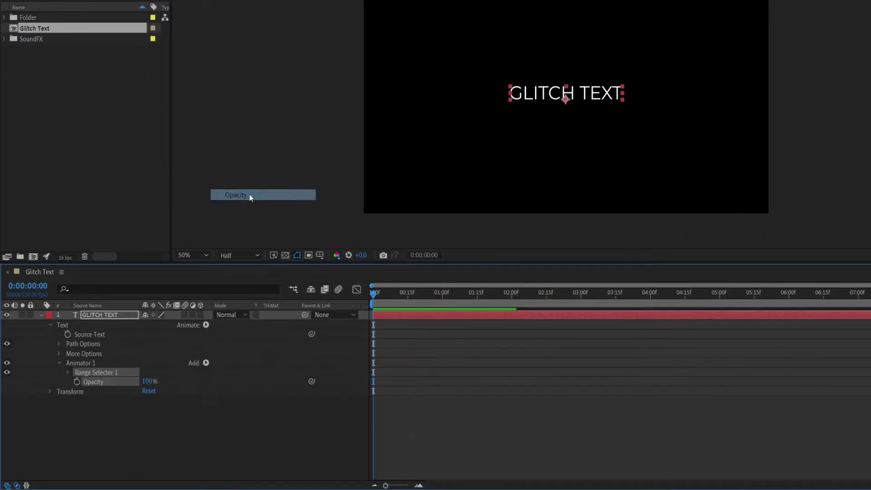
pyautogui.moveTo(147, 381); pyautogui.dragTo(64, 412)
pyautogui.click(86, 423)
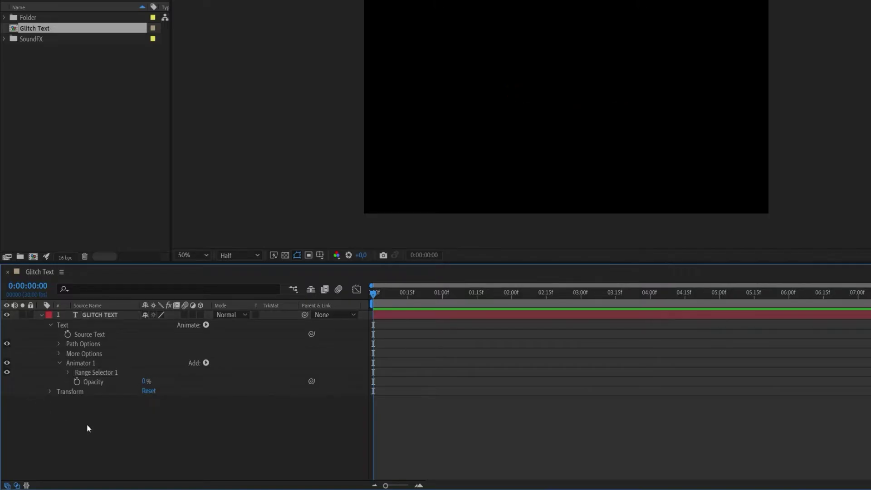
# Keyframe Range Selector Start at 0% at 0:00 and 100% at one second
pyautogui.click(67, 372)
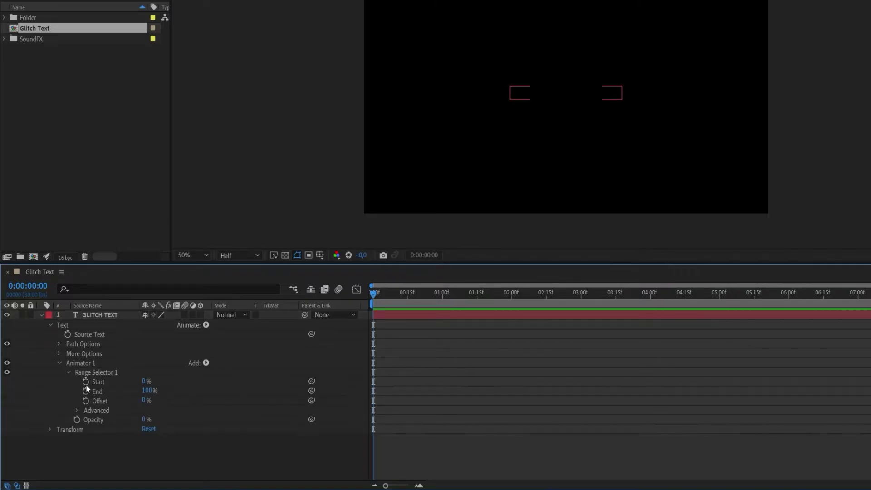
pyautogui.click(86, 382)
pyautogui.moveTo(403, 303); pyautogui.dragTo(443, 304)
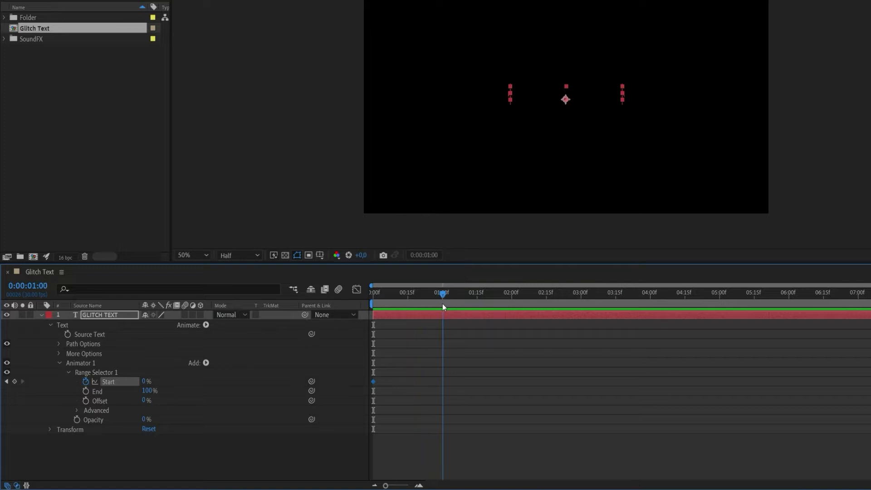
pyautogui.moveTo(146, 382); pyautogui.dragTo(269, 378)
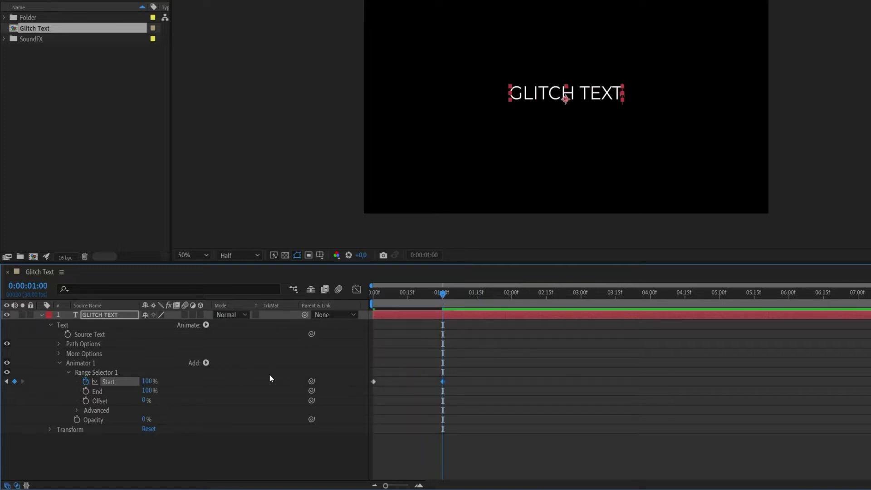
# Ease the Start keyframes in the Graph Editor so the speed peaks at the start
pyautogui.click(76, 410)
pyautogui.scroll(-2, 260, 391)
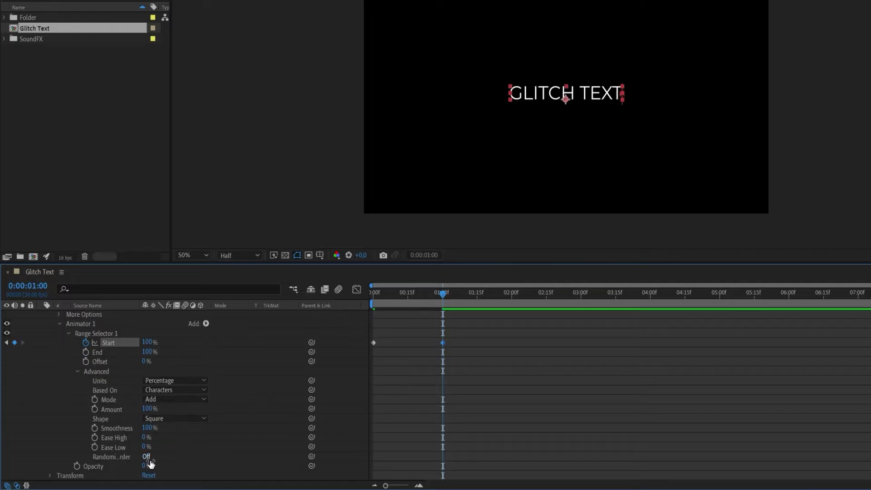
pyautogui.scroll(2, 276, 417)
pyautogui.moveTo(397, 393); pyautogui.dragTo(365, 378)
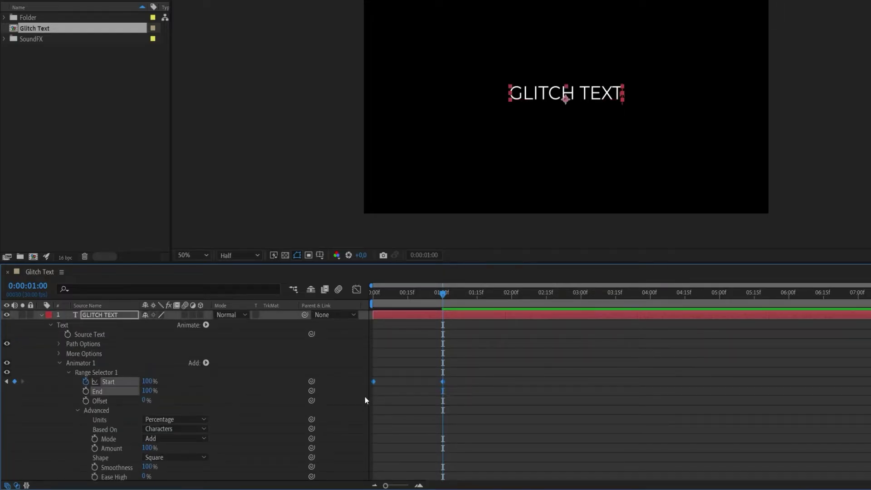
pyautogui.hotkey('shift', 'F3')
pyautogui.moveTo(323, 469); pyautogui.dragTo(322, 469)
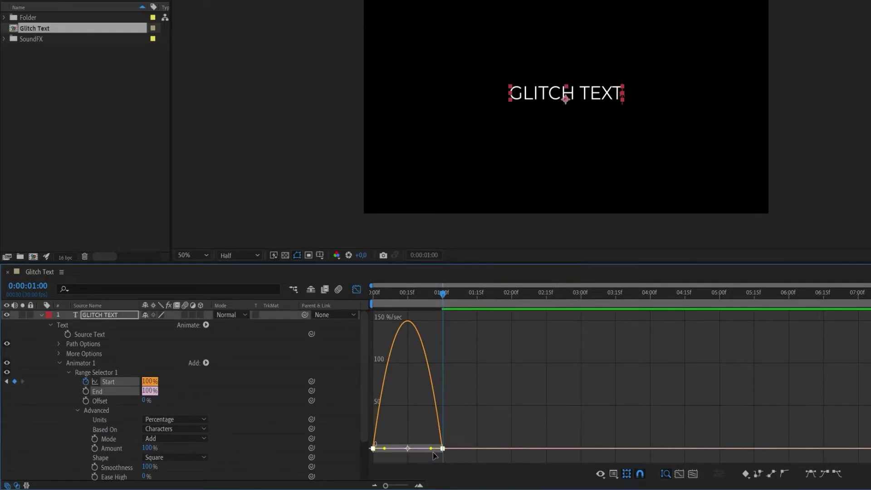
pyautogui.moveTo(420, 451); pyautogui.dragTo(384, 452)
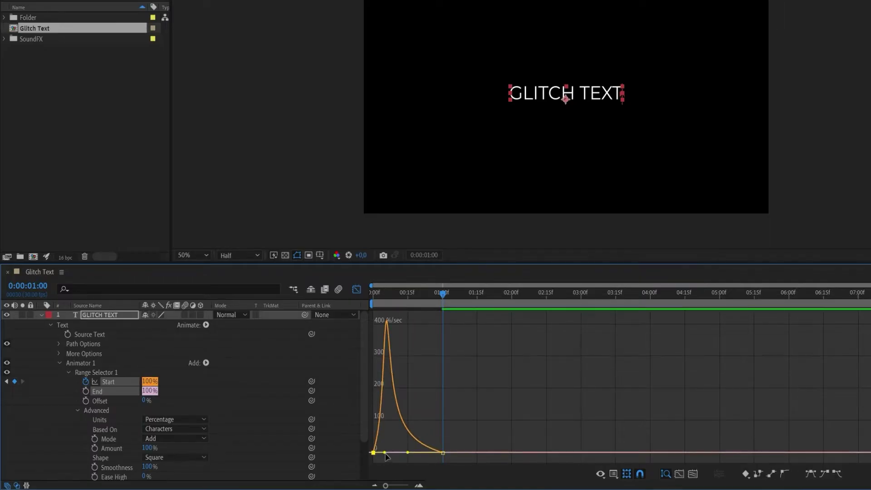
pyautogui.click(342, 398)
pyautogui.click(356, 289)
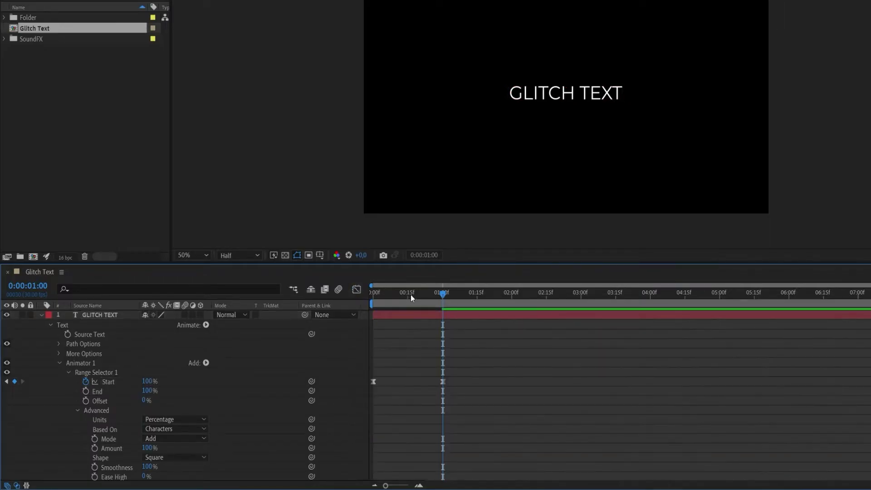
# Preview the letter reveal from the start and collapse Animator 1
pyautogui.press('Home')
pyautogui.press('space')
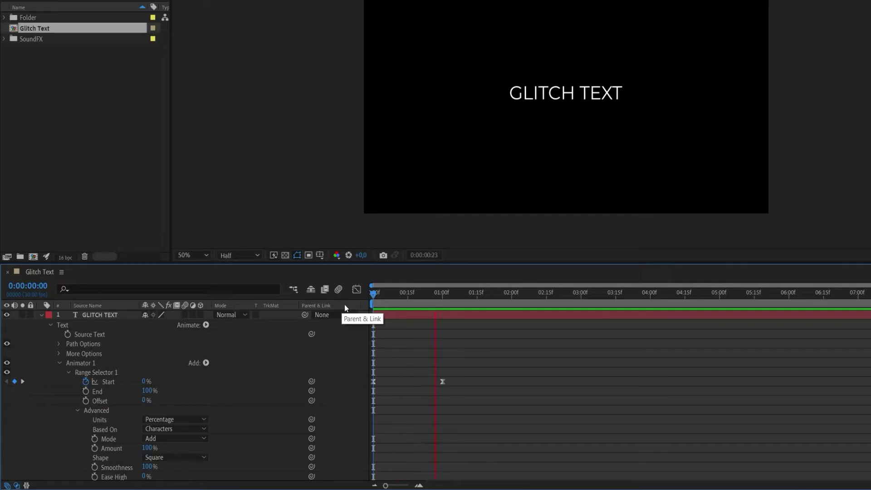
pyautogui.press('space')
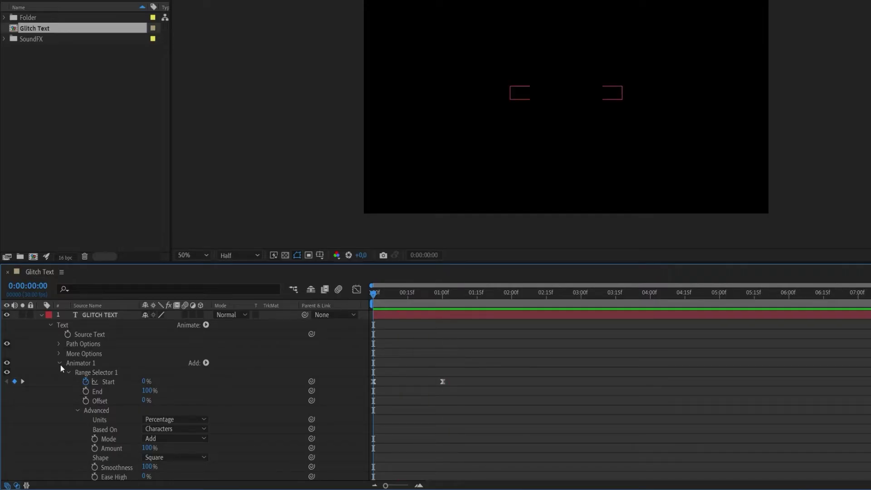
pyautogui.click(60, 363)
# Add a Tracking animator keyframed at -58 at 0:00 and 0 at one second
pyautogui.click(205, 325)
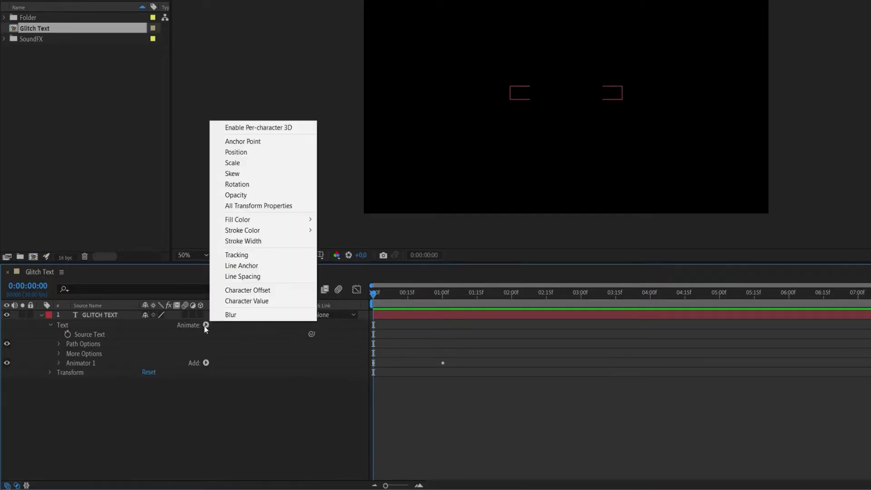
pyautogui.click(236, 254)
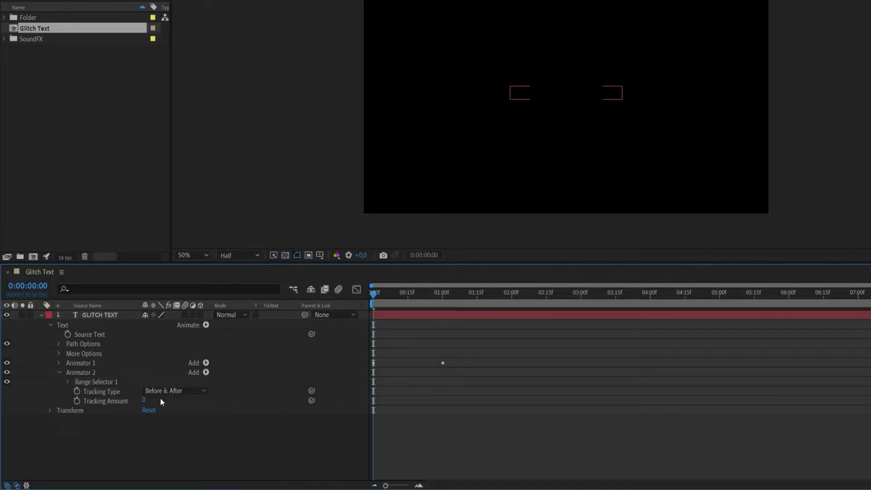
pyautogui.moveTo(148, 406); pyautogui.dragTo(117, 403)
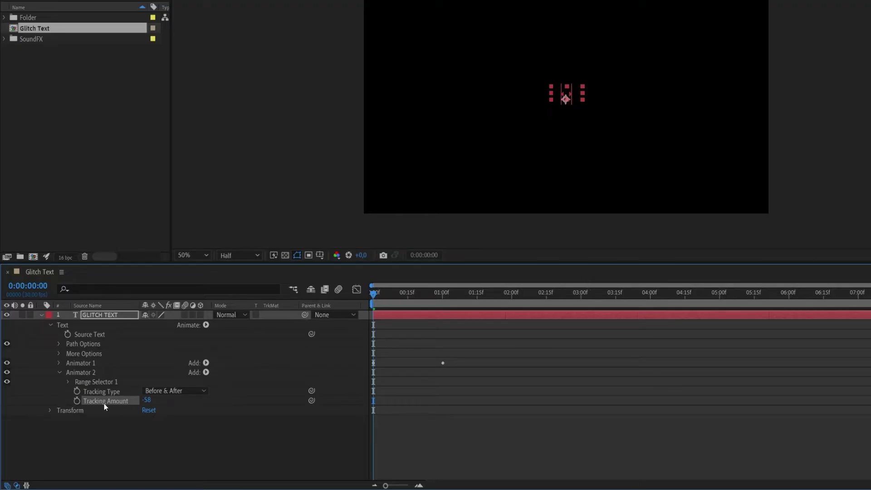
pyautogui.click(78, 401)
pyautogui.moveTo(438, 298); pyautogui.dragTo(442, 298)
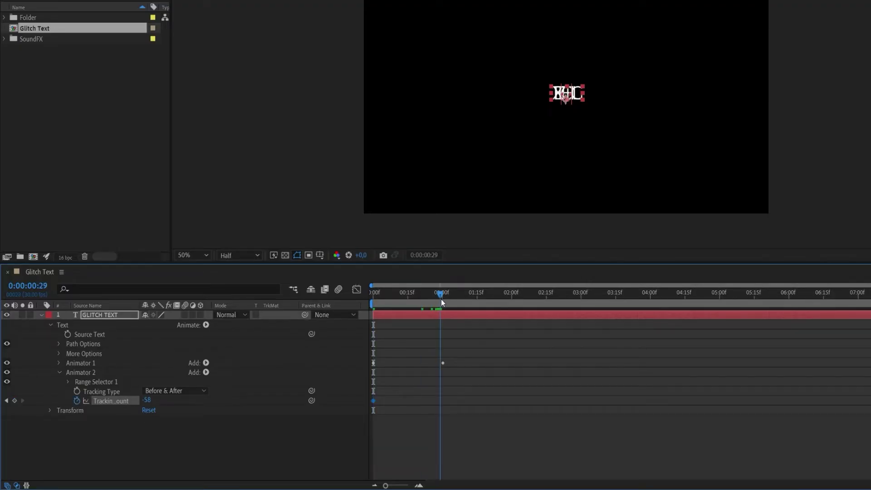
pyautogui.click(147, 400)
pyautogui.write('0')
pyautogui.press('Return')
# Lengthen the easing influence on both tracking keyframes in the Graph Editor
pyautogui.moveTo(460, 397)
pyautogui.mouseDown()
pyautogui.moveTo(359, 414)
pyautogui.moveTo(353, 425)
pyautogui.mouseUp()
pyautogui.hotkey('shift', 'F3')
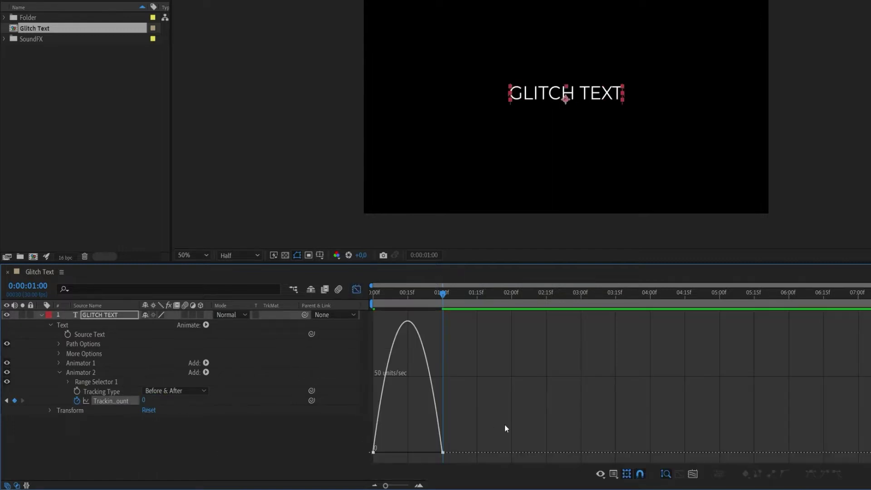
pyautogui.moveTo(505, 399); pyautogui.dragTo(328, 473)
pyautogui.moveTo(429, 453); pyautogui.dragTo(364, 456)
pyautogui.click(357, 289)
# Preview the tracking animation from the start, stopping just past one second
pyautogui.press('Home')
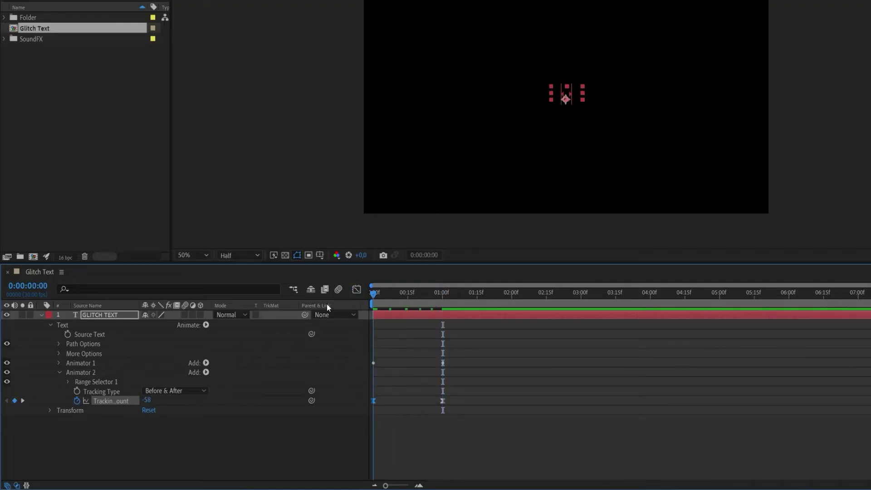
pyautogui.press('space')
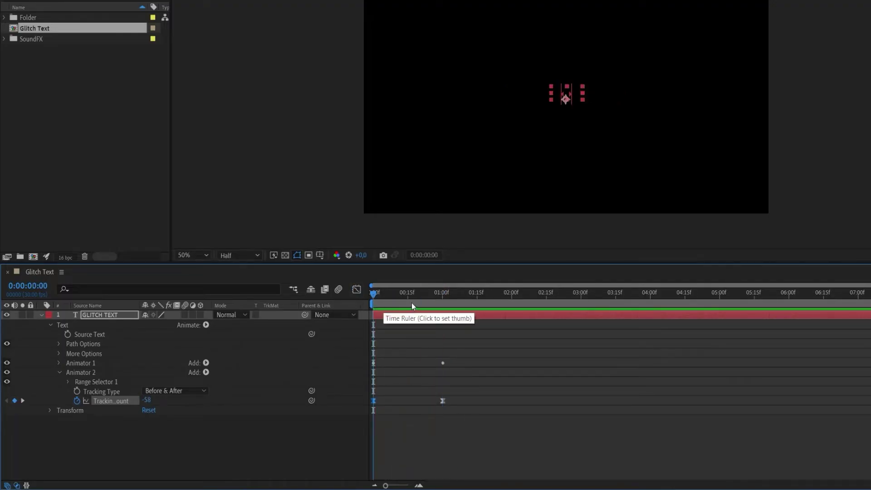
pyautogui.click(447, 293)
pyautogui.click(206, 442)
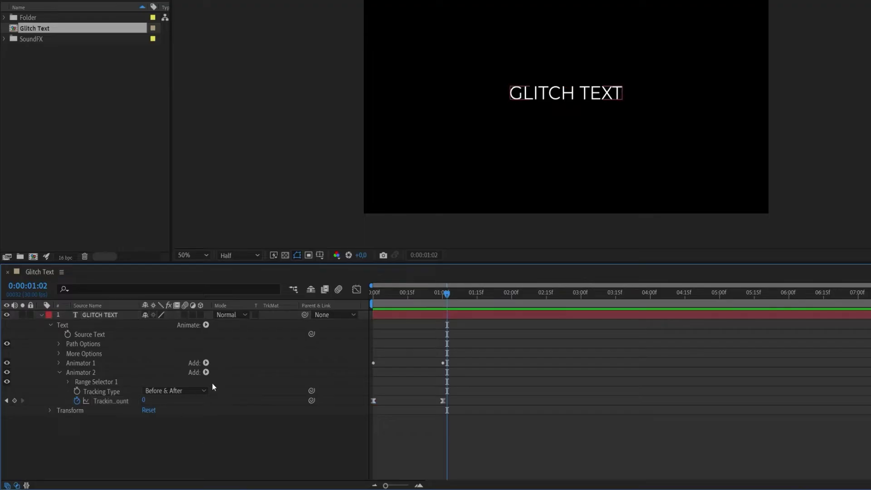
pyautogui.click(206, 325)
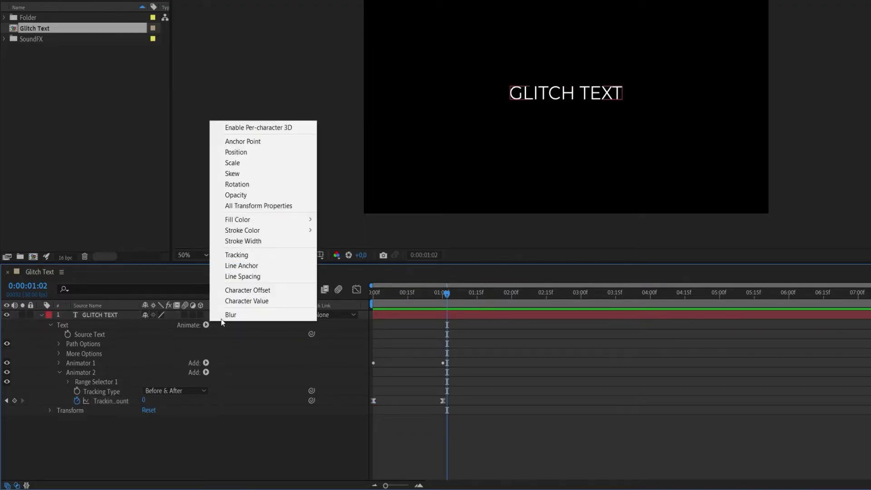
# Add a Character Offset animator with Character Offset set to 43
pyautogui.click(249, 290)
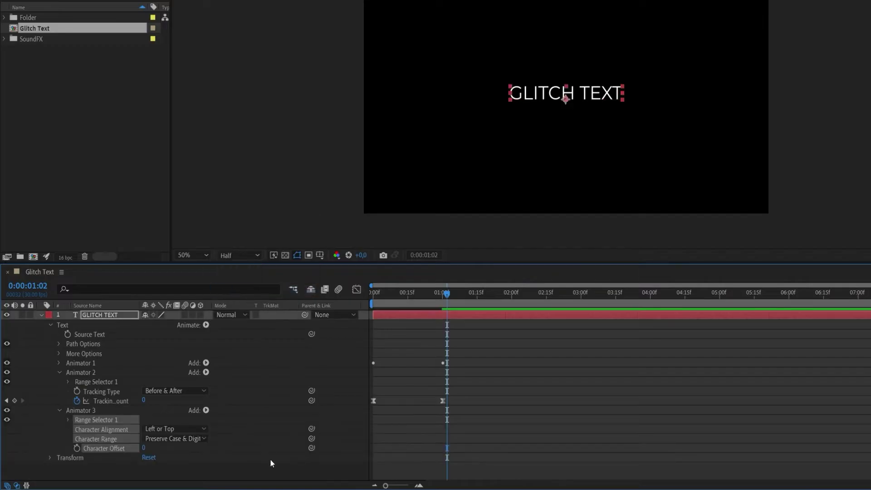
pyautogui.click(271, 459)
pyautogui.click(60, 372)
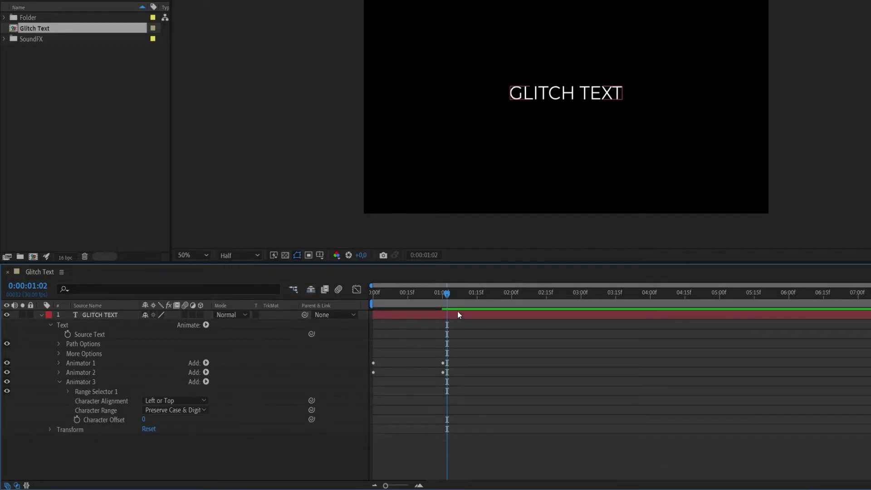
pyautogui.moveTo(447, 295); pyautogui.dragTo(372, 295)
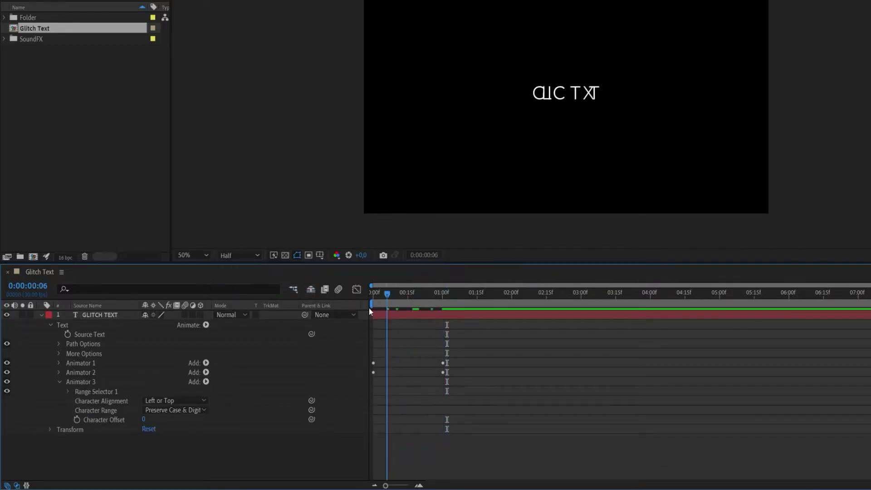
pyautogui.click(145, 422)
pyautogui.write('43')
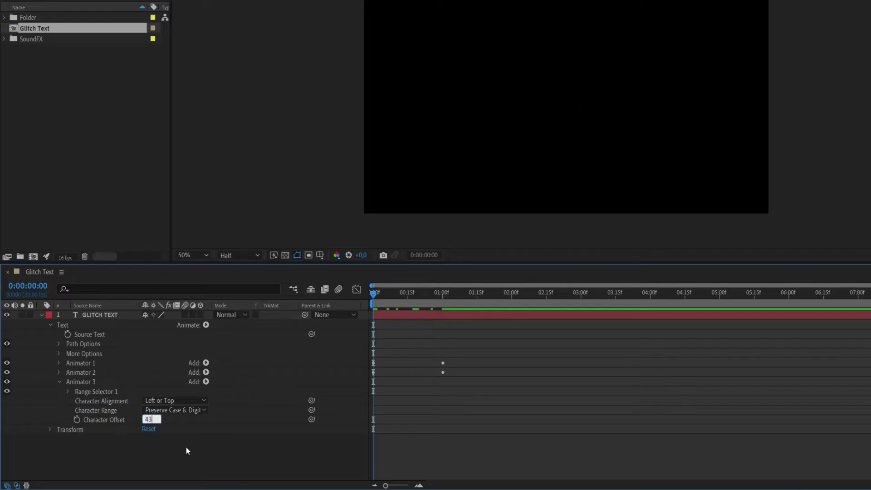
pyautogui.press('Return')
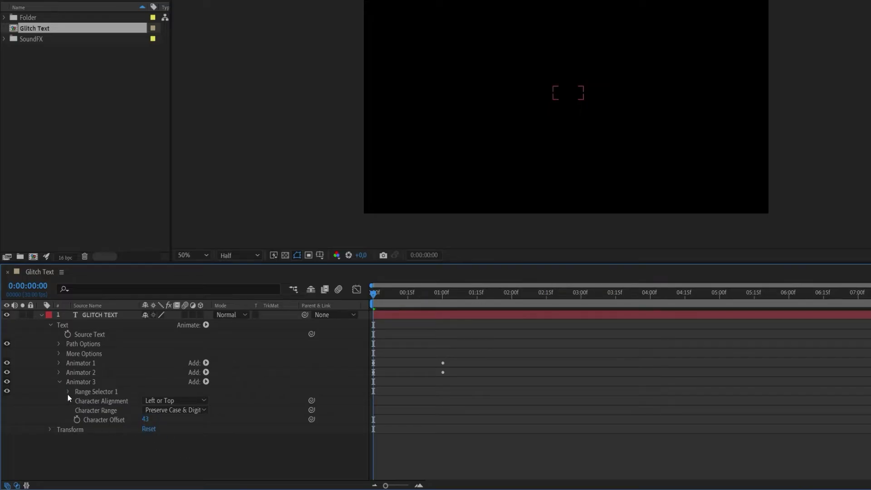
# Keyframe the Range Selector Offset from 0% at 0:00 to 100% at 0:22
pyautogui.click(68, 392)
pyautogui.click(85, 420)
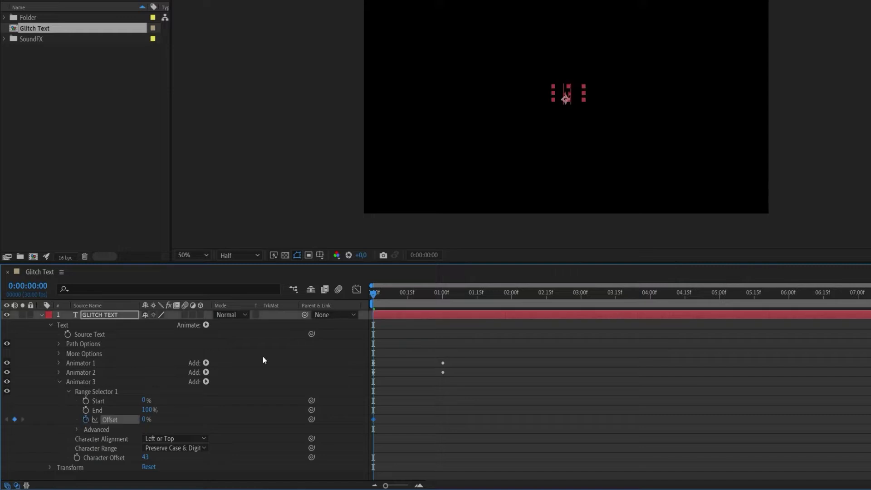
pyautogui.moveTo(394, 303); pyautogui.dragTo(426, 306)
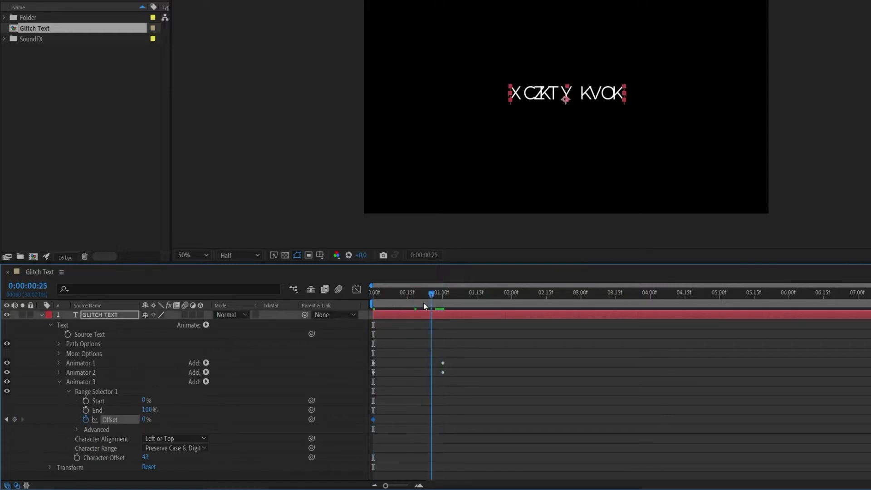
pyautogui.moveTo(145, 418); pyautogui.dragTo(223, 415)
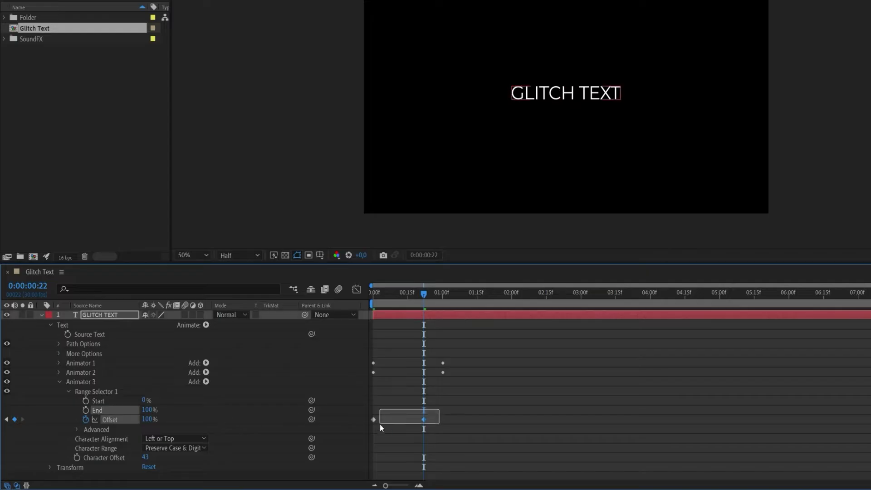
# Easy Ease the Offset keyframes and steepen the speed curve to burst fast then slow
pyautogui.moveTo(433, 412); pyautogui.dragTo(369, 429)
pyautogui.press('F9')
pyautogui.click(359, 292)
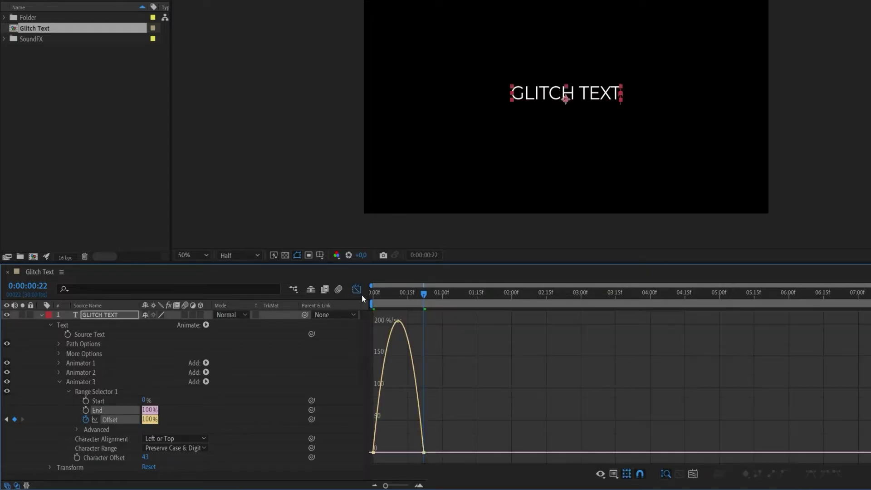
pyautogui.moveTo(424, 434)
pyautogui.mouseDown()
pyautogui.moveTo(367, 464)
pyautogui.moveTo(396, 453)
pyautogui.moveTo(371, 456)
pyautogui.mouseUp()
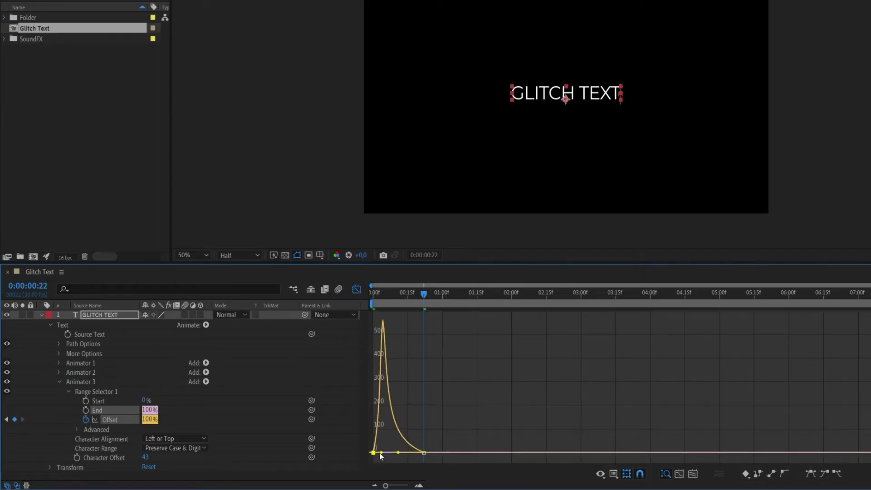
pyautogui.click(356, 289)
# Preview the scramble and shift the final Offset keyframe slightly later
pyautogui.press('space')
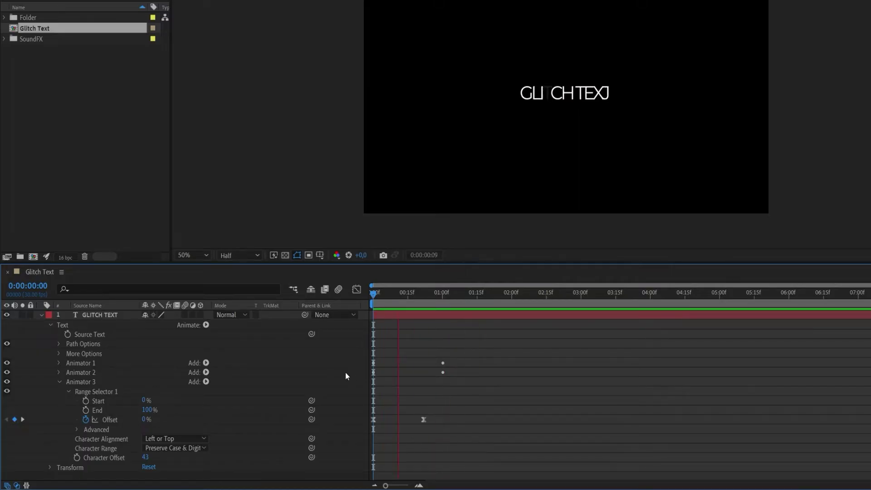
pyautogui.moveTo(402, 297); pyautogui.dragTo(450, 296)
pyautogui.moveTo(423, 420); pyautogui.dragTo(426, 422)
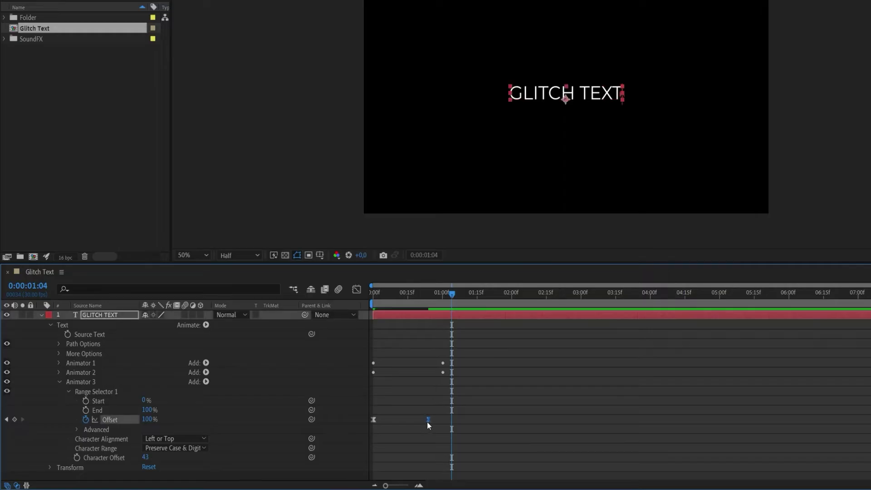
# Add another Tracking animator with Tracking Amount 30
pyautogui.click(60, 381)
pyautogui.click(206, 325)
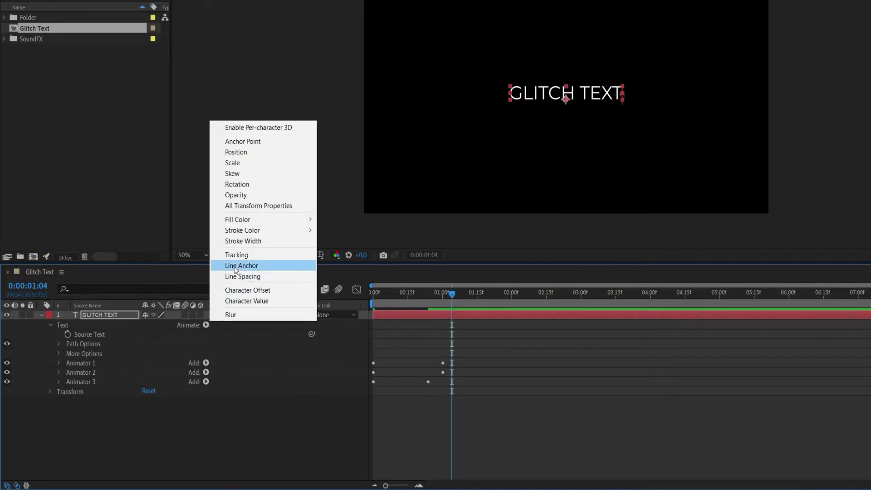
pyautogui.click(249, 258)
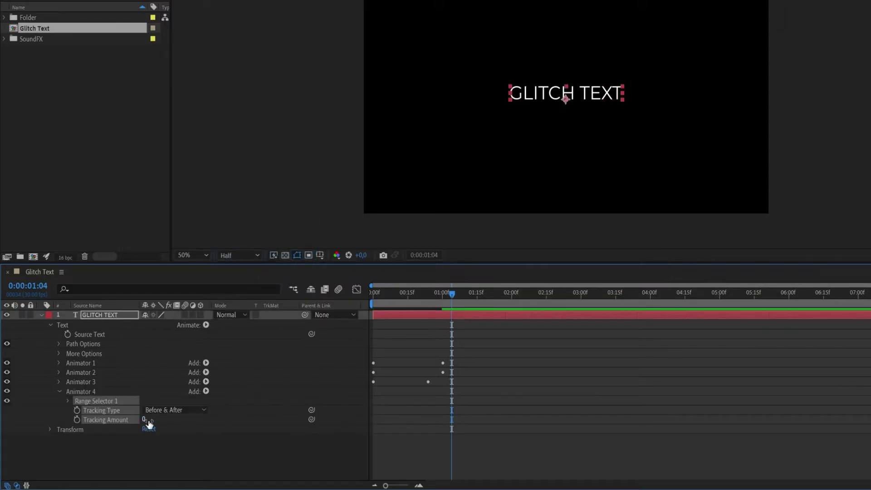
pyautogui.moveTo(149, 423); pyautogui.dragTo(164, 421)
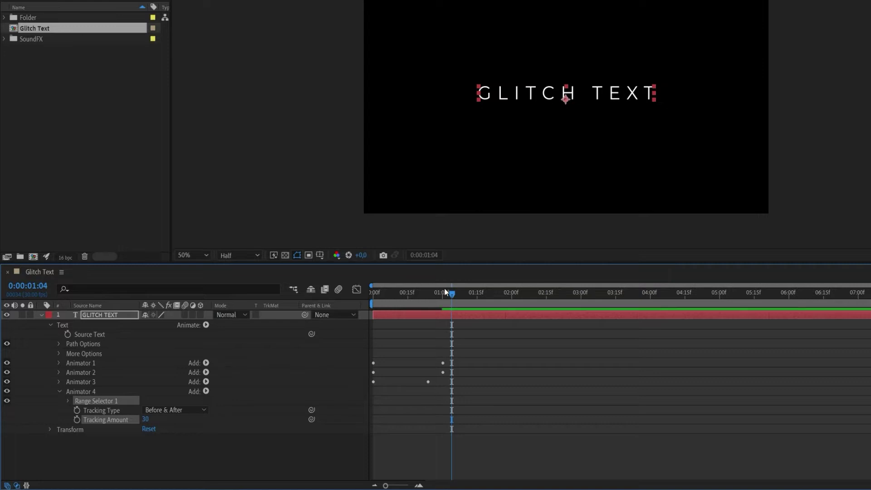
# Preview the glitch animation, collapse and reselect the GLITCH TEXT layer, and show Effects & Presets
pyautogui.moveTo(452, 294); pyautogui.dragTo(371, 312)
pyautogui.click(350, 364)
pyautogui.press('space')
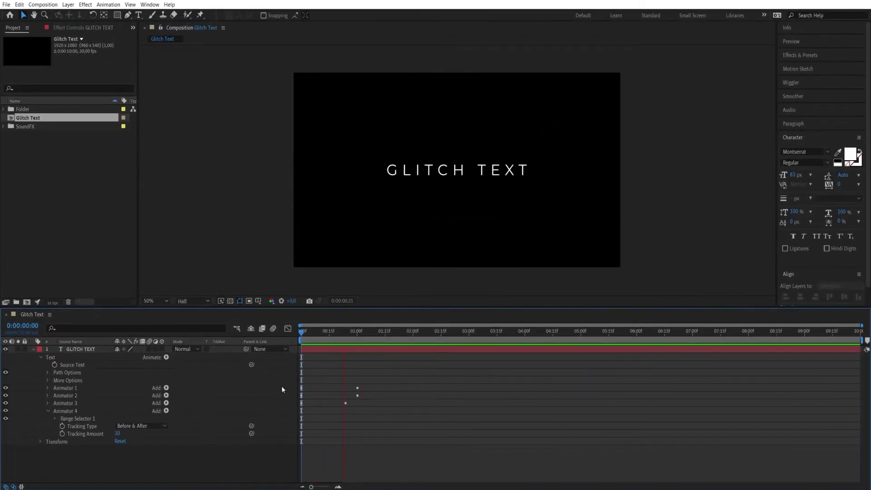
pyautogui.press('space')
pyautogui.moveTo(330, 336); pyautogui.dragTo(360, 334)
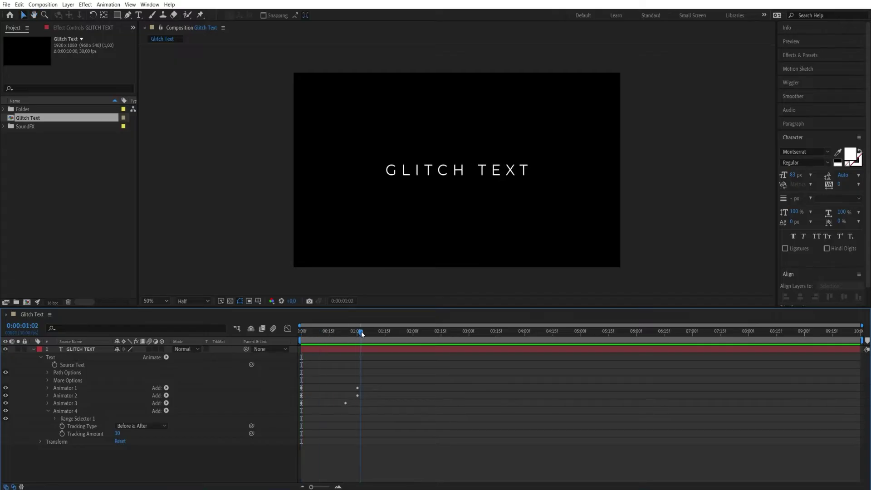
pyautogui.click(34, 350)
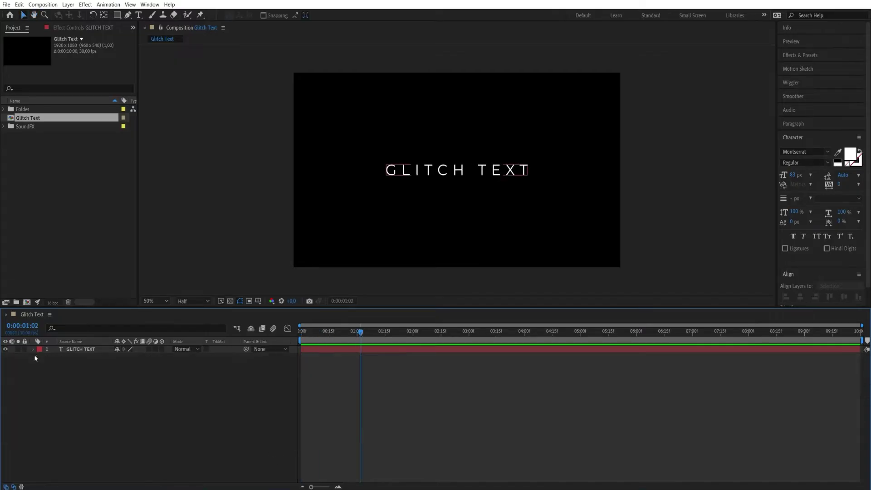
pyautogui.click(80, 350)
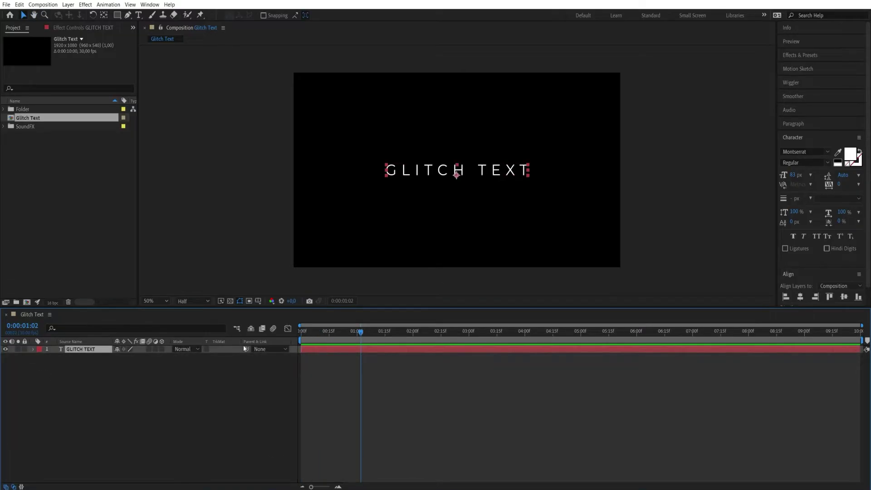
pyautogui.click(800, 55)
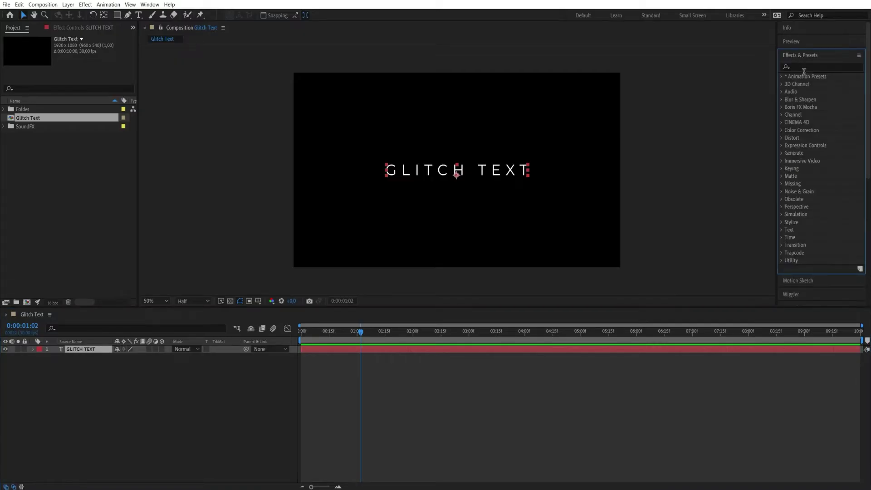
# Apply Minimax to GLITCH TEXT with Operation set to Maximum Then Minimum
pyautogui.click(803, 68)
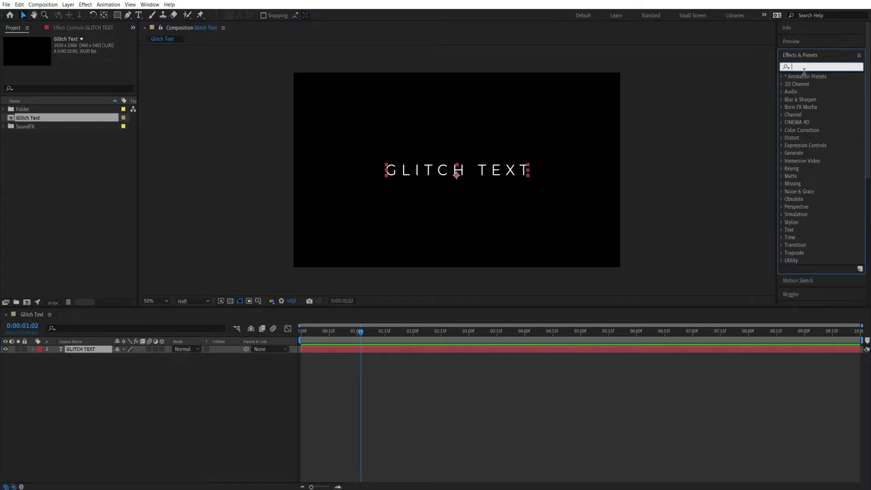
pyautogui.write('minimax')
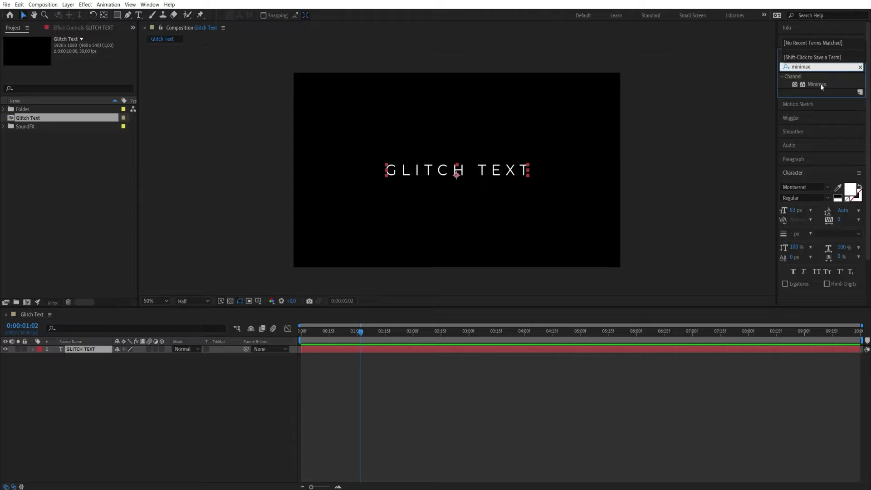
pyautogui.doubleClick(819, 85)
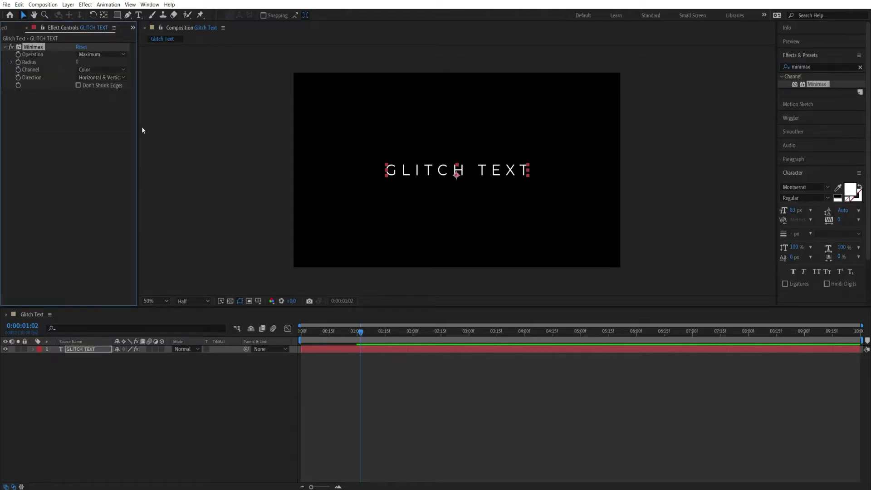
pyautogui.click(102, 56)
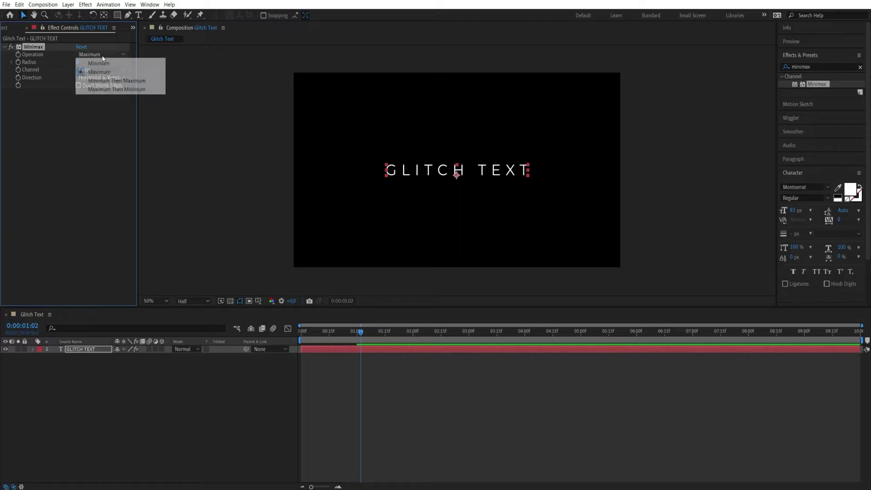
pyautogui.click(107, 90)
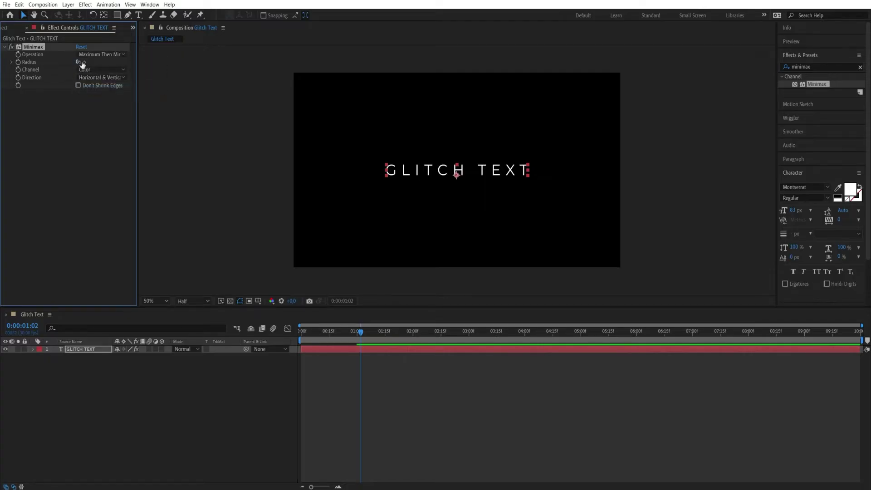
# Keyframe the Minimax Radius at 34 at the start of the comp
pyautogui.click(330, 326)
pyautogui.press('Home')
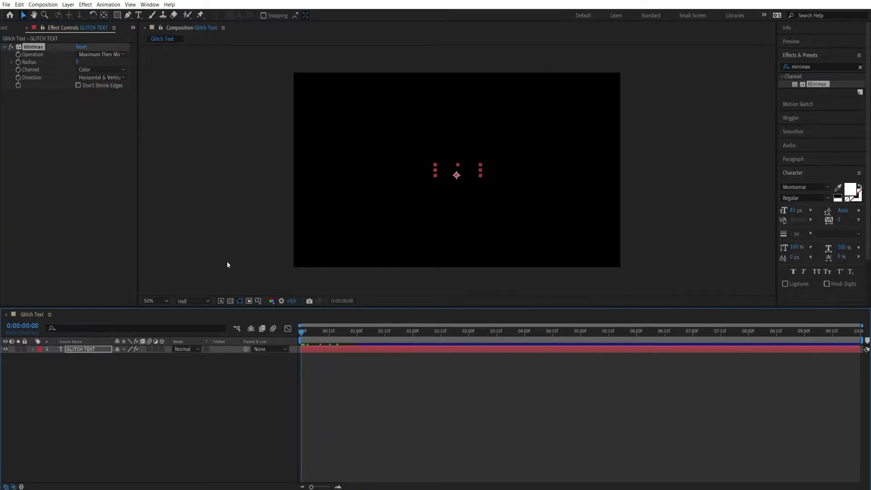
pyautogui.click(19, 62)
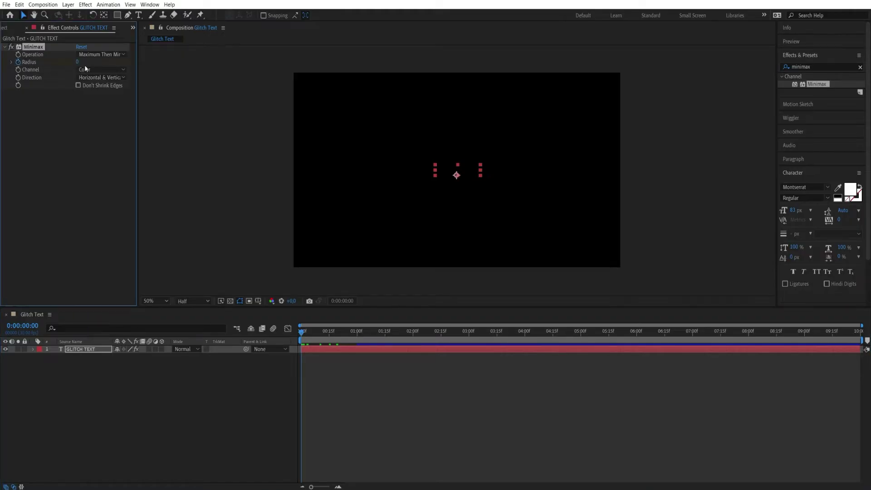
pyautogui.moveTo(82, 67); pyautogui.dragTo(95, 64)
# Set the Minimax Radius to 0 at the one-second mark
pyautogui.moveTo(307, 342); pyautogui.dragTo(358, 346)
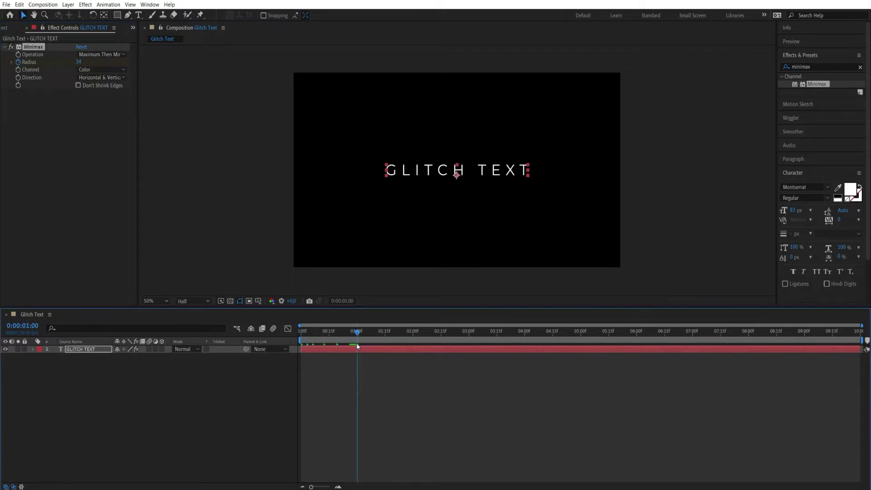
pyautogui.click(80, 62)
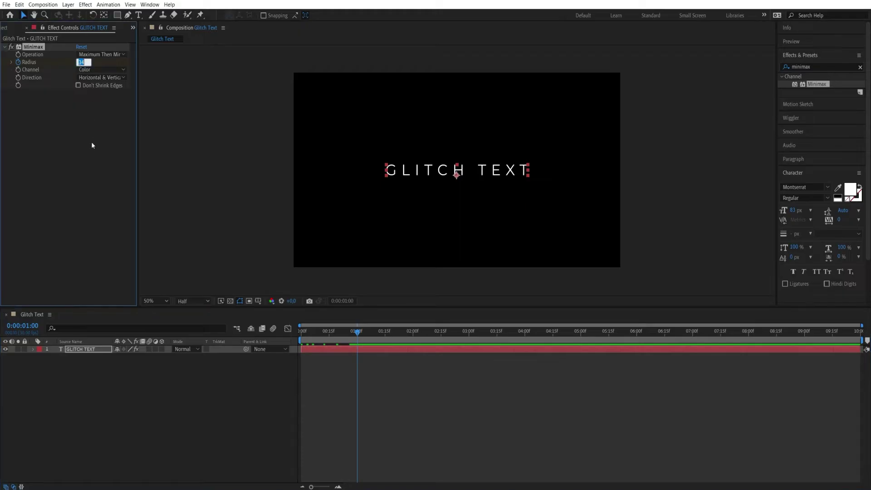
pyautogui.write('0')
pyautogui.press('Return')
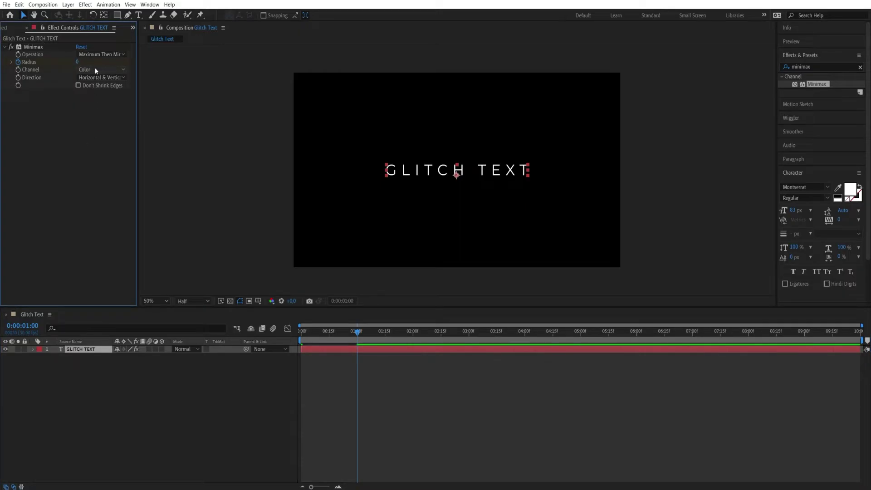
# Set the Minimax Channel to Alpha and Color and Direction to Just Horizontal
pyautogui.click(94, 69)
pyautogui.click(99, 84)
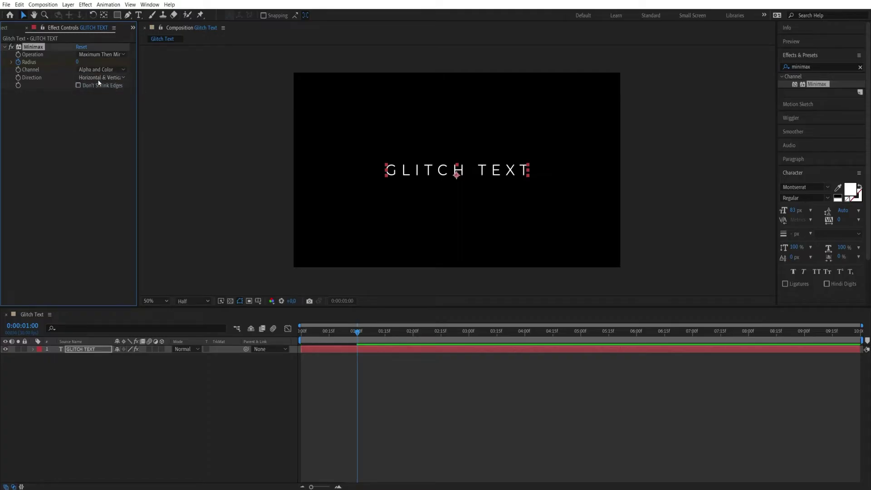
pyautogui.click(100, 77)
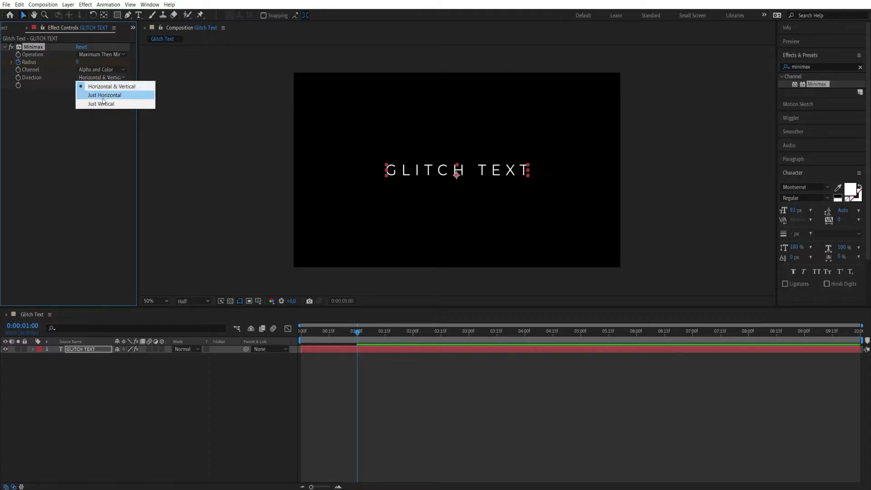
pyautogui.click(102, 96)
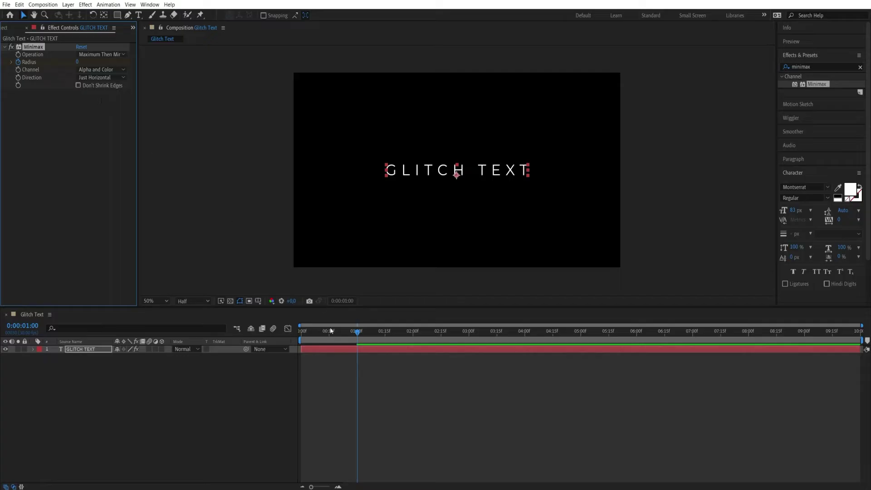
# Preview the Minimax animation from the start to one second
pyautogui.moveTo(352, 344); pyautogui.dragTo(274, 333)
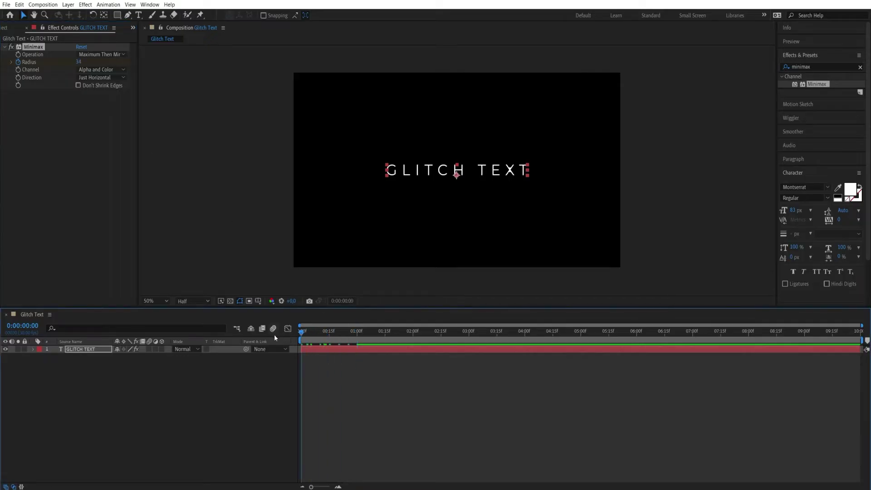
pyautogui.click(273, 399)
pyautogui.press('space')
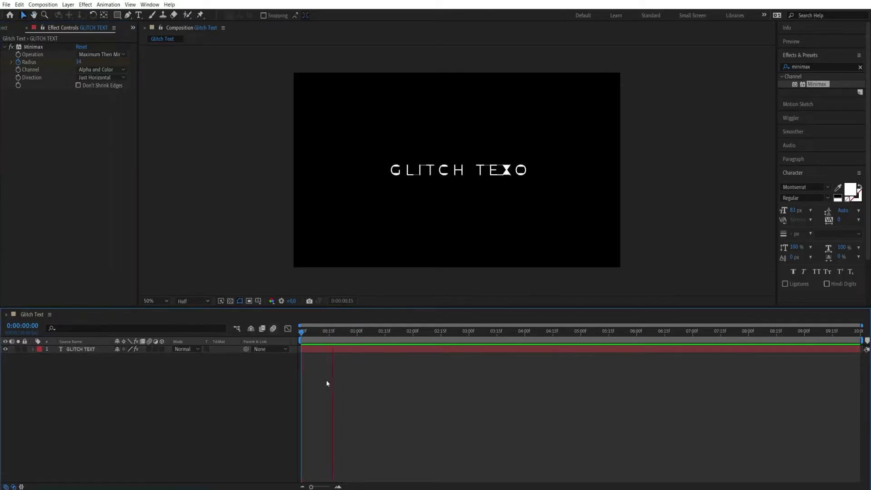
pyautogui.click(357, 332)
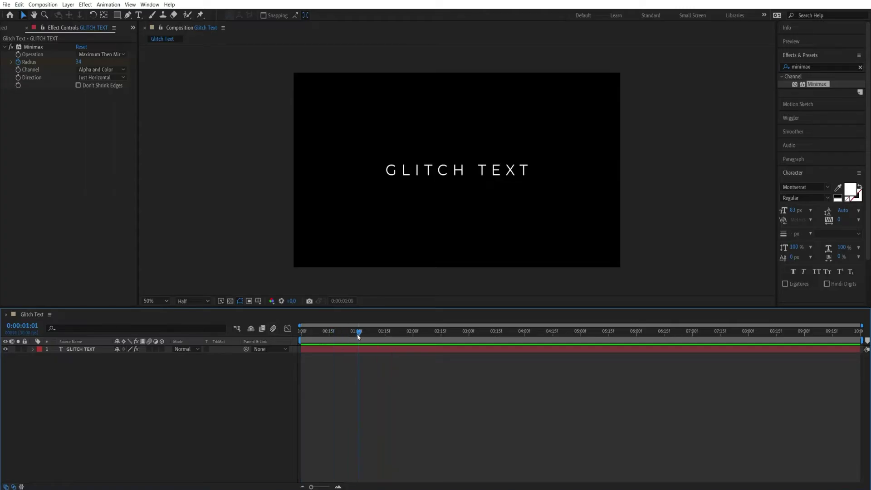
# Apply Easy Ease to both Radius keyframes and preview the result
pyautogui.click(88, 350)
pyautogui.press('u')
pyautogui.moveTo(380, 411); pyautogui.dragTo(287, 405)
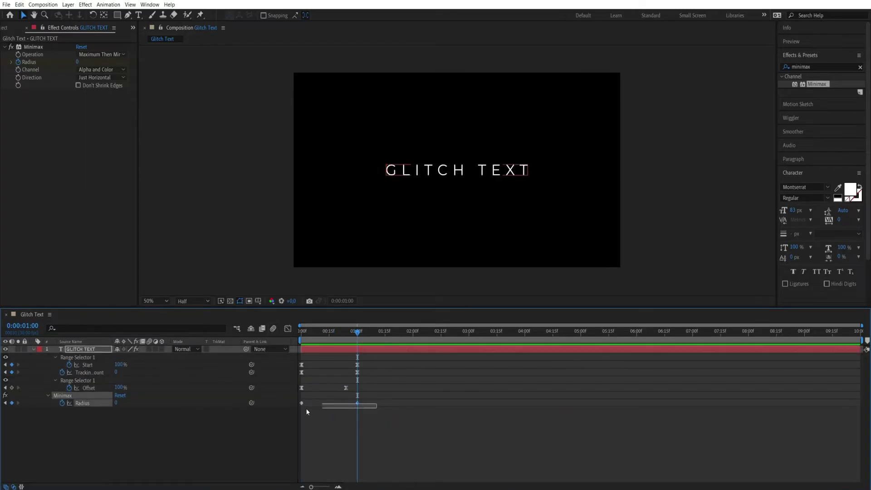
pyautogui.press('F9')
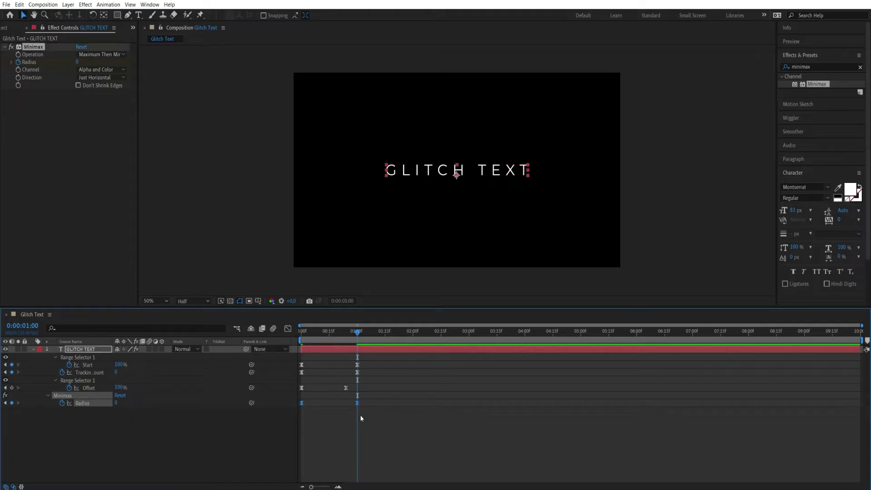
pyautogui.press('space')
pyautogui.click(287, 429)
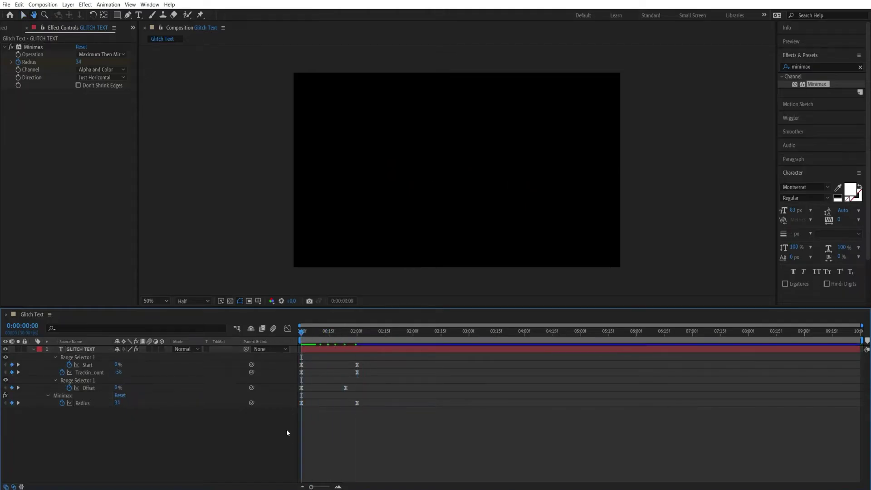
# Return to one second and select the GLITCH TEXT layer for the next effect
pyautogui.moveTo(352, 335); pyautogui.dragTo(358, 336)
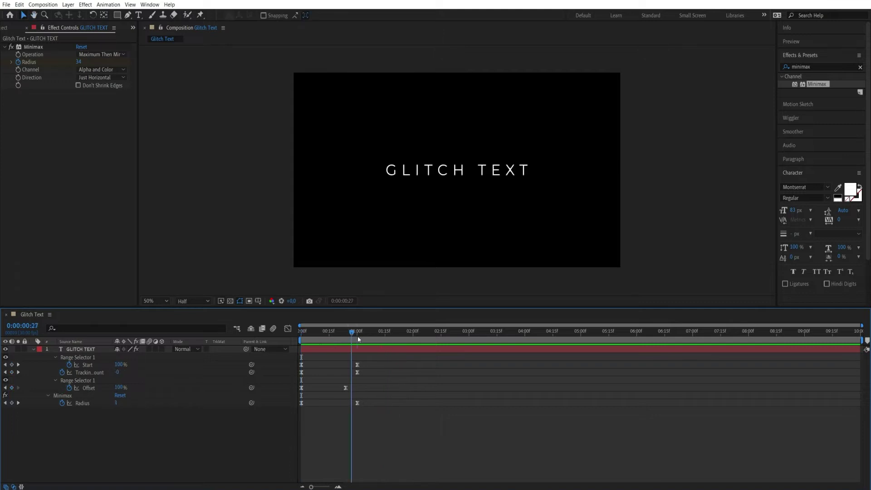
pyautogui.click(93, 350)
pyautogui.doubleClick(832, 69)
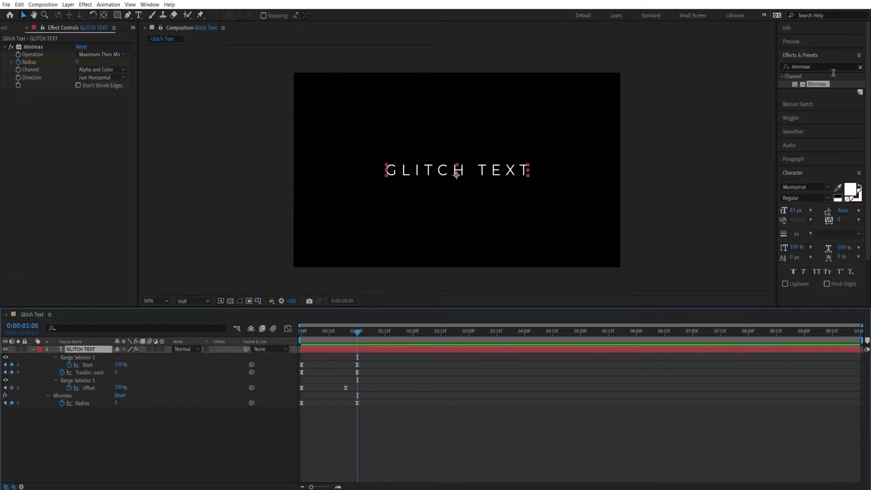
# Apply Turbulent Noise with Noise Type Block and Complexity raised to 6.6
pyautogui.write('turb')
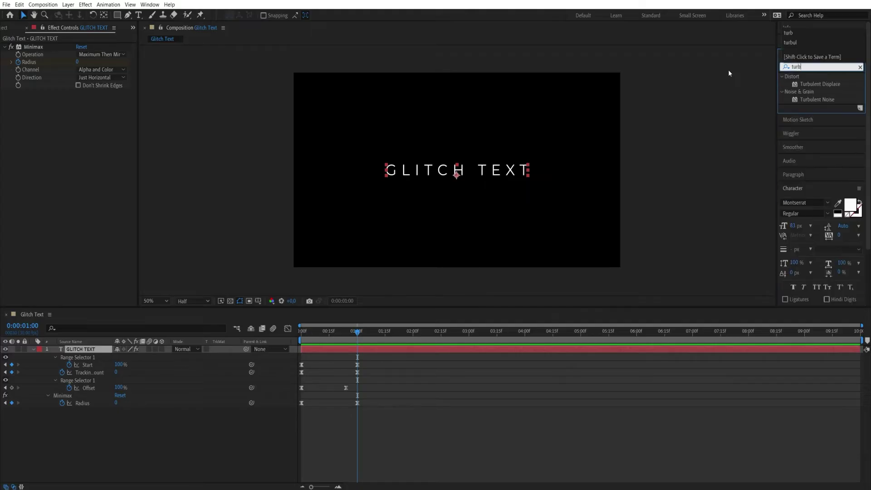
pyautogui.doubleClick(827, 100)
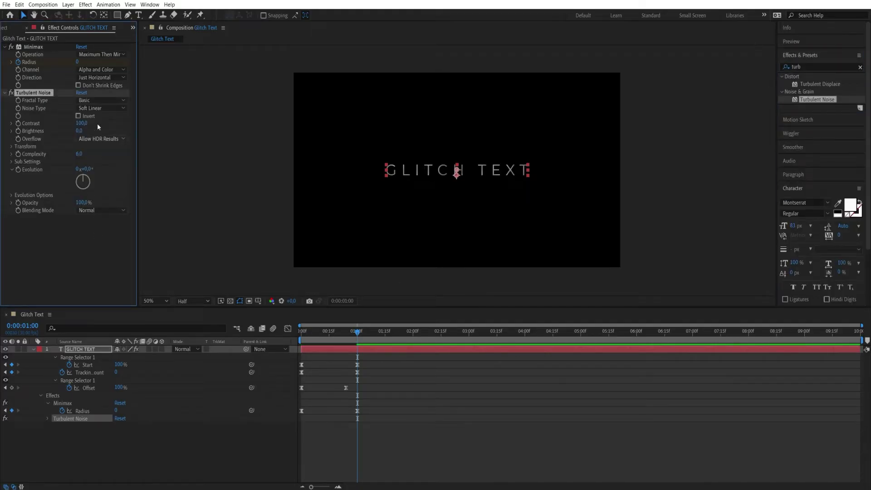
pyautogui.click(99, 108)
pyautogui.click(101, 115)
pyautogui.moveTo(79, 154); pyautogui.dragTo(99, 154)
# Drive the Turbulent Noise Evolution with the expression time*1000
pyautogui.keyDown('alt'); pyautogui.click(18, 170); pyautogui.keyUp('alt')
pyautogui.write('time')
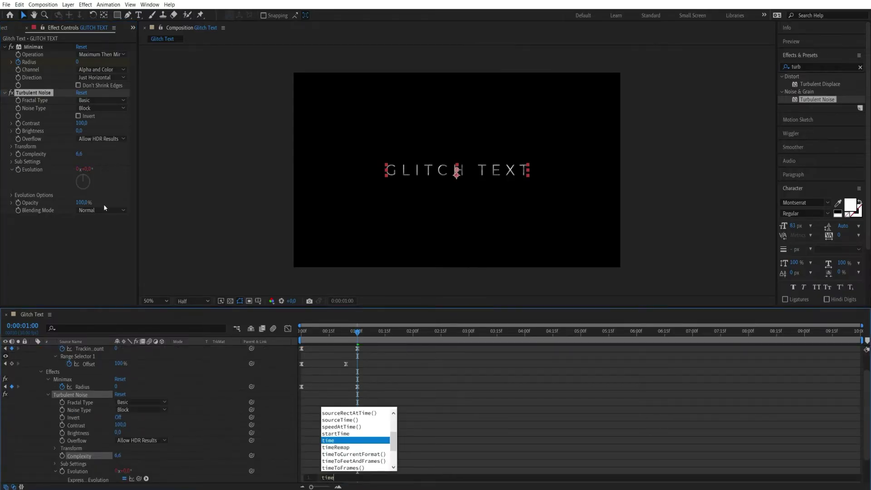
pyautogui.write('*1000')
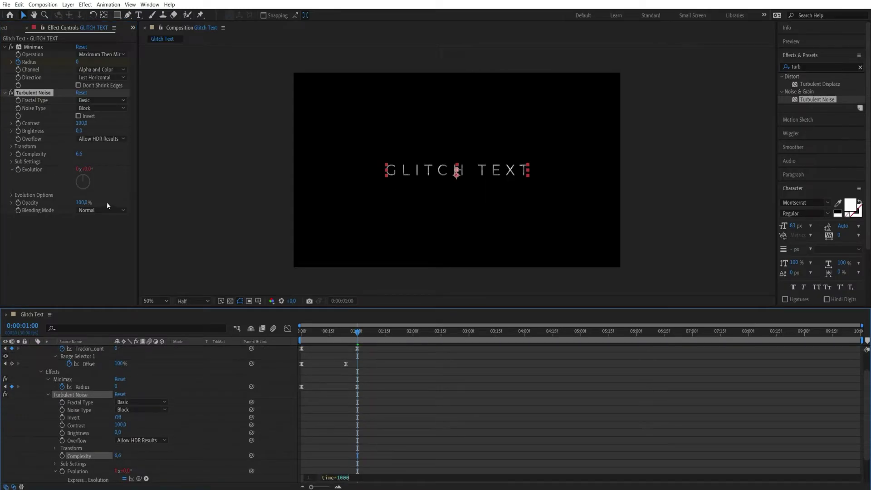
pyautogui.click(280, 362)
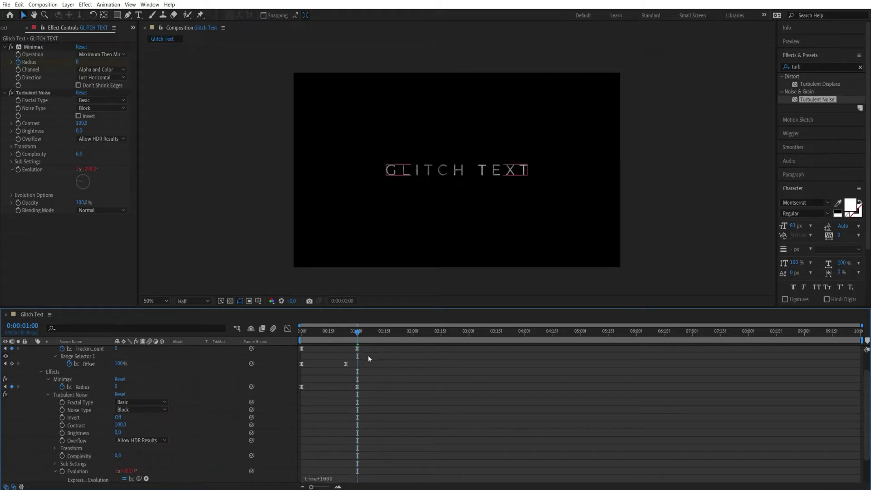
# Preview the noise animation from the start to the one-second mark
pyautogui.scroll(1, 366, 426)
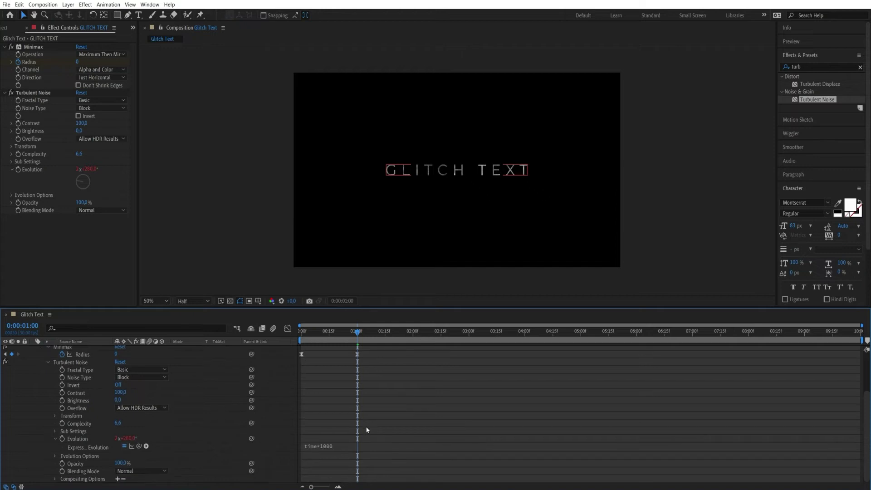
pyautogui.scroll(1, 365, 426)
pyautogui.moveTo(354, 332); pyautogui.dragTo(274, 333)
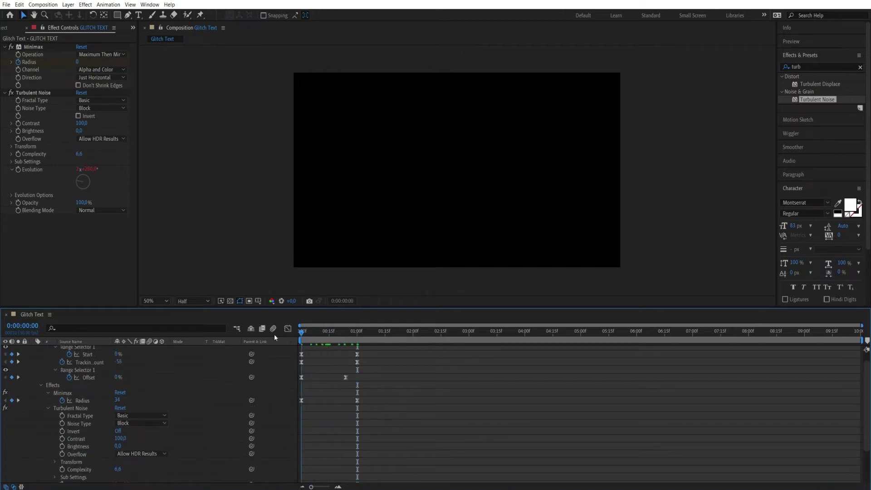
pyautogui.press('space')
pyautogui.click(357, 333)
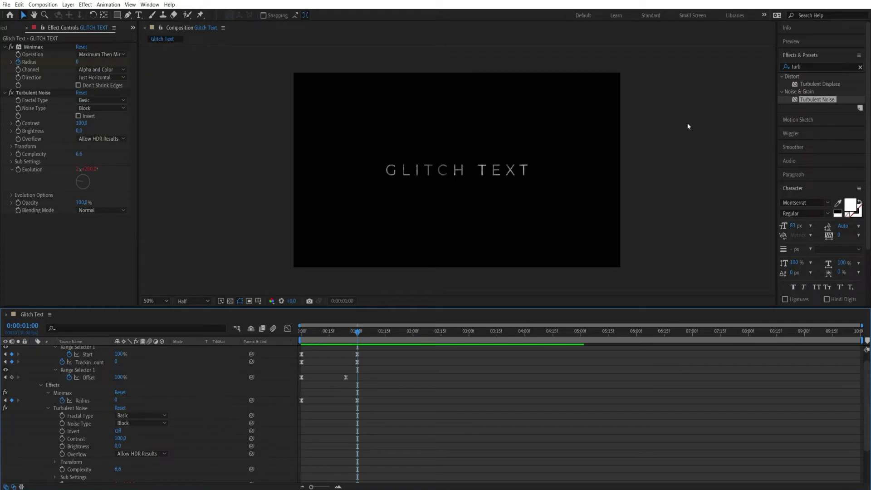
pyautogui.click(813, 68)
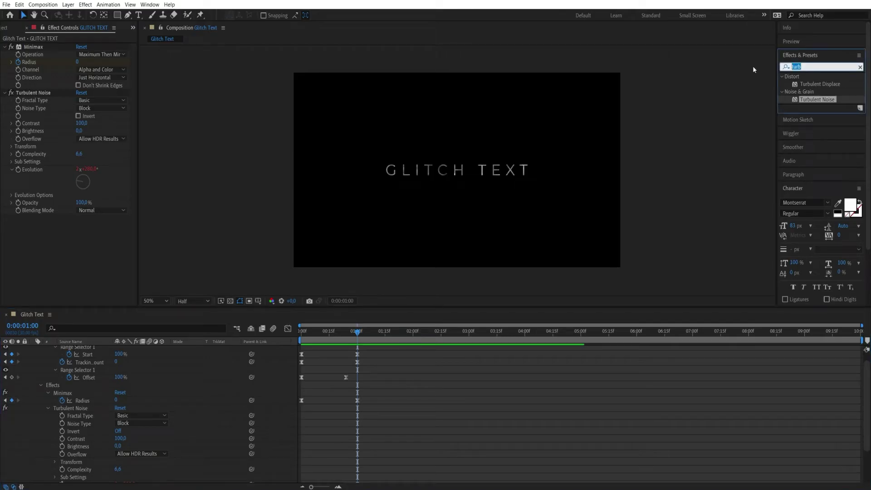
# Apply Colorama to the GLITCH TEXT layer
pyautogui.write('color')
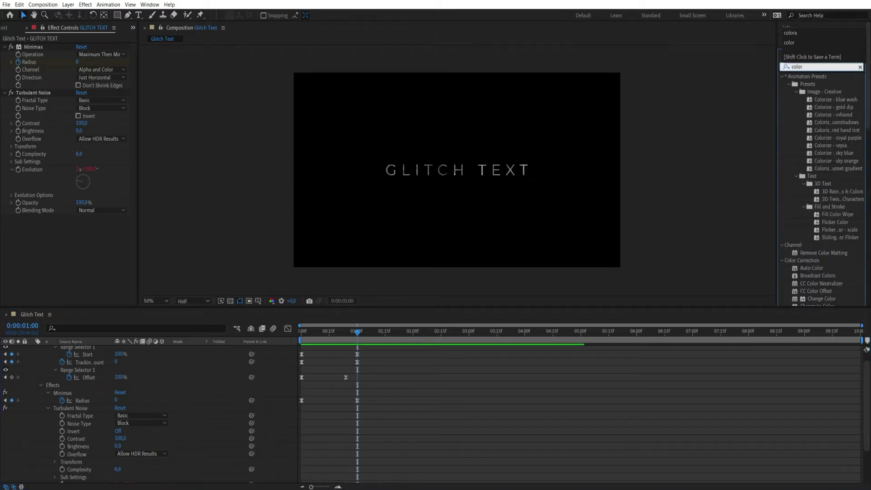
pyautogui.write('ama')
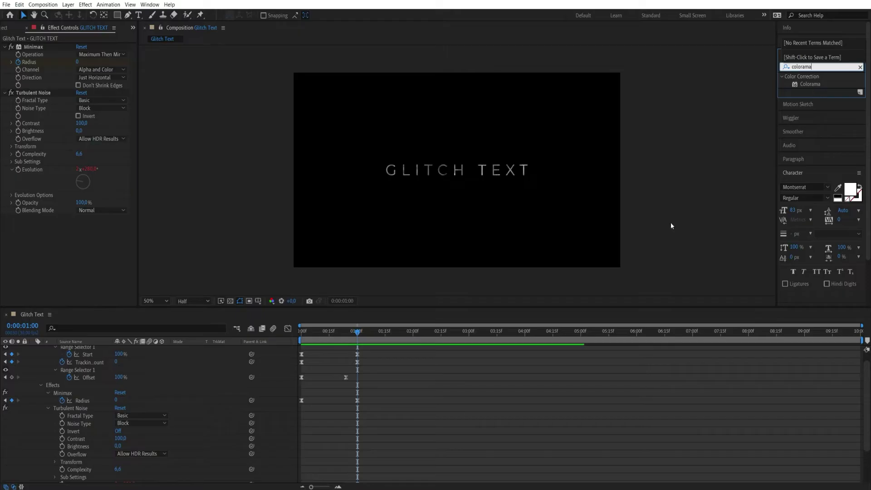
pyautogui.scroll(1, 75, 365)
pyautogui.click(81, 350)
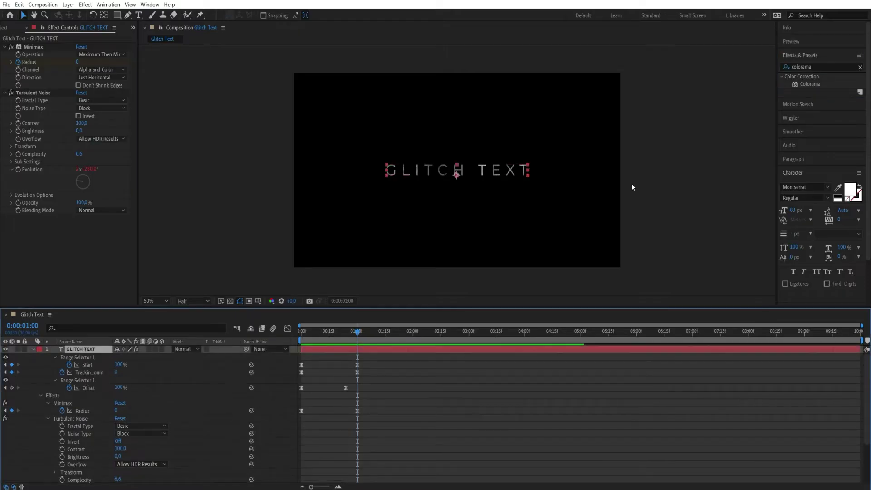
pyautogui.doubleClick(815, 83)
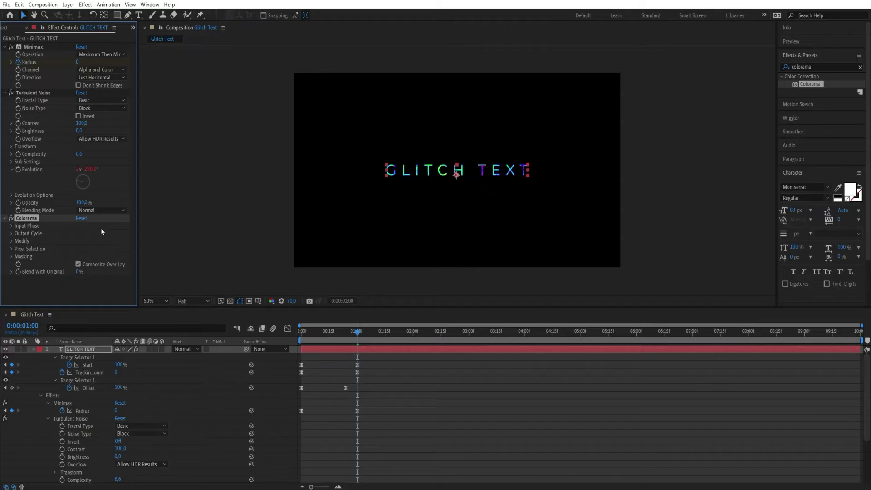
# Recolour the yellow and green Output Cycle stops to magenta, then collapse Colorama
pyautogui.click(11, 234)
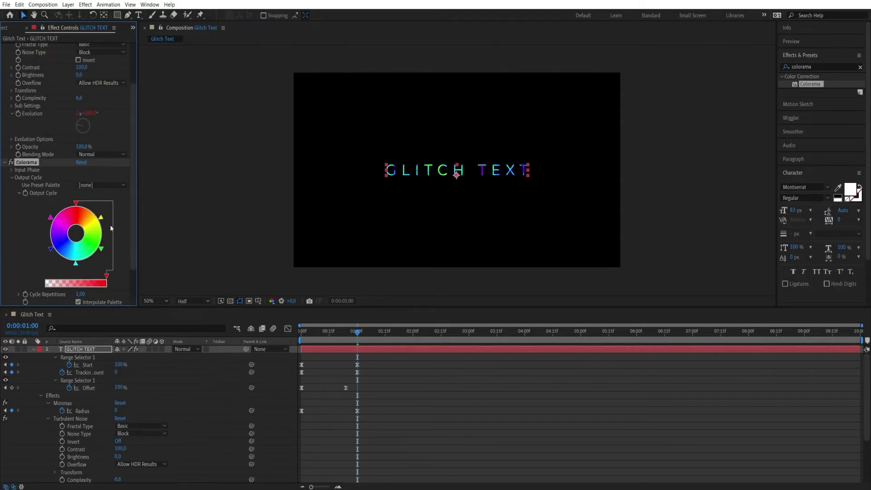
pyautogui.doubleClick(102, 219)
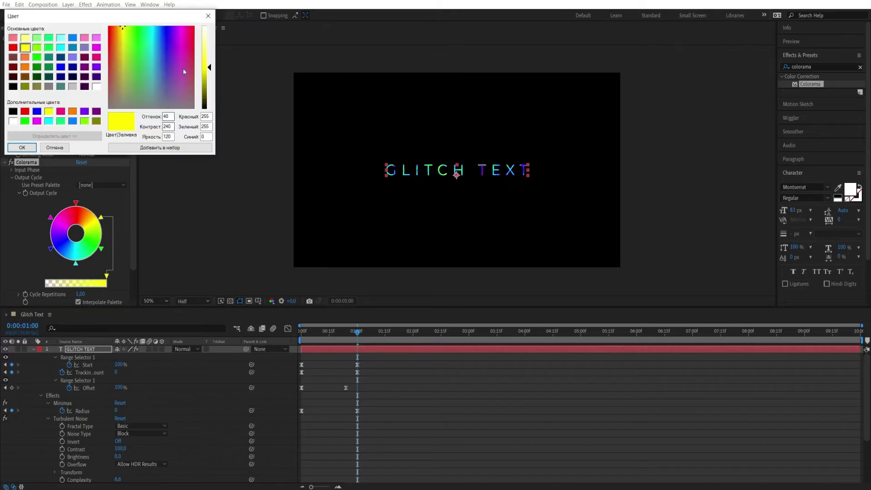
pyautogui.moveTo(183, 68); pyautogui.dragTo(184, 30)
pyautogui.click(22, 147)
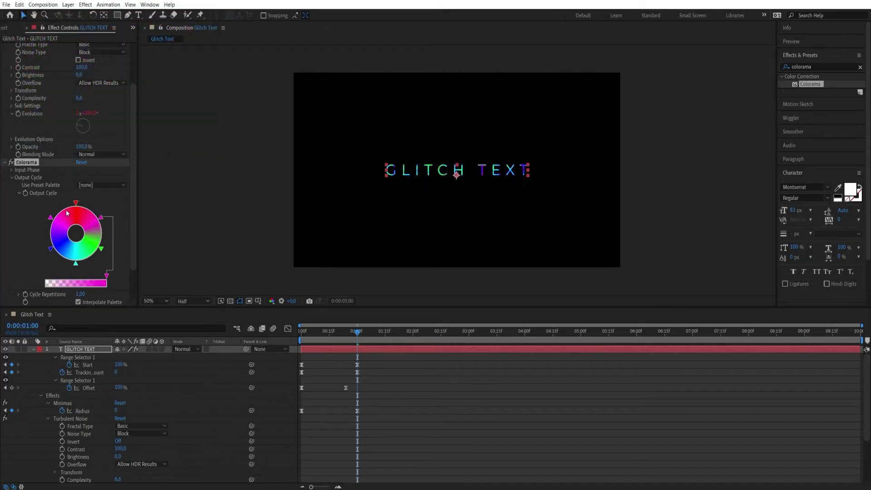
pyautogui.doubleClick(101, 251)
pyautogui.click(184, 29)
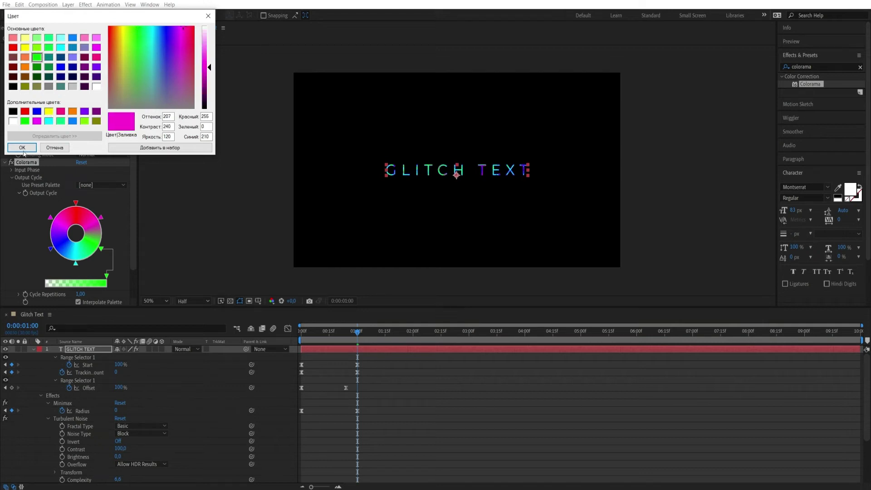
pyautogui.click(22, 149)
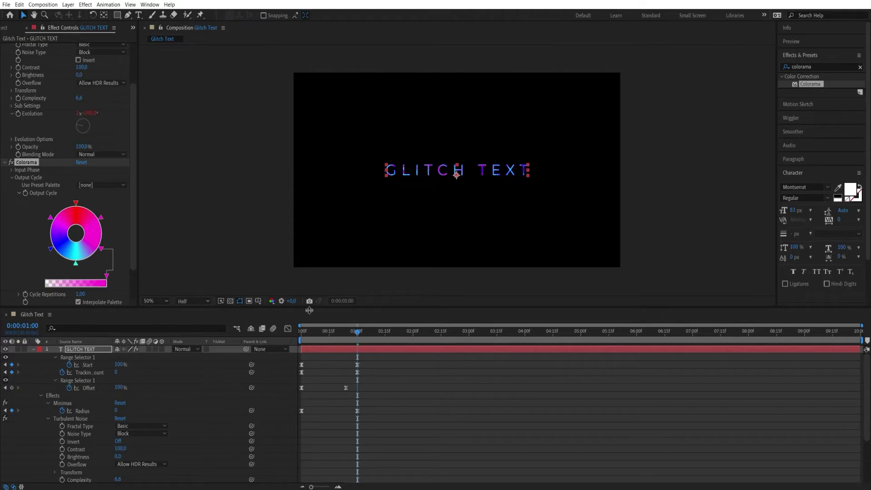
pyautogui.click(5, 163)
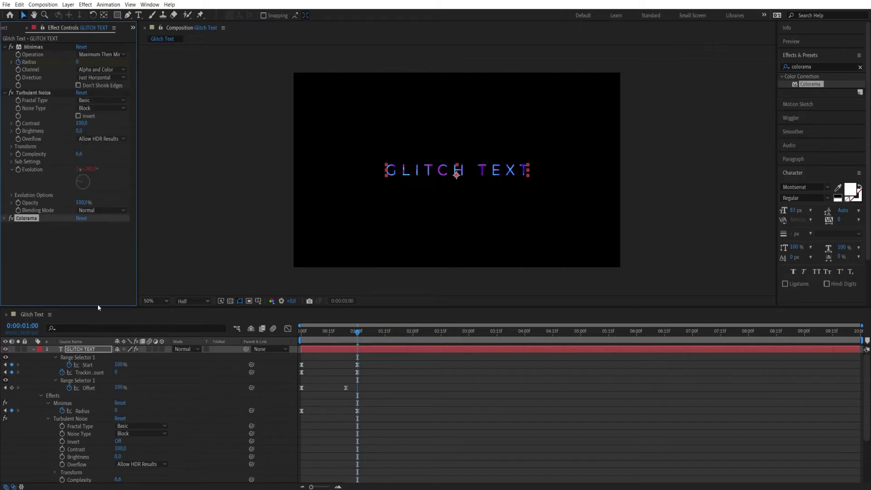
# Apply Glow to GLITCH TEXT with Glow Threshold 60% and Glow Radius 68
pyautogui.click(135, 350)
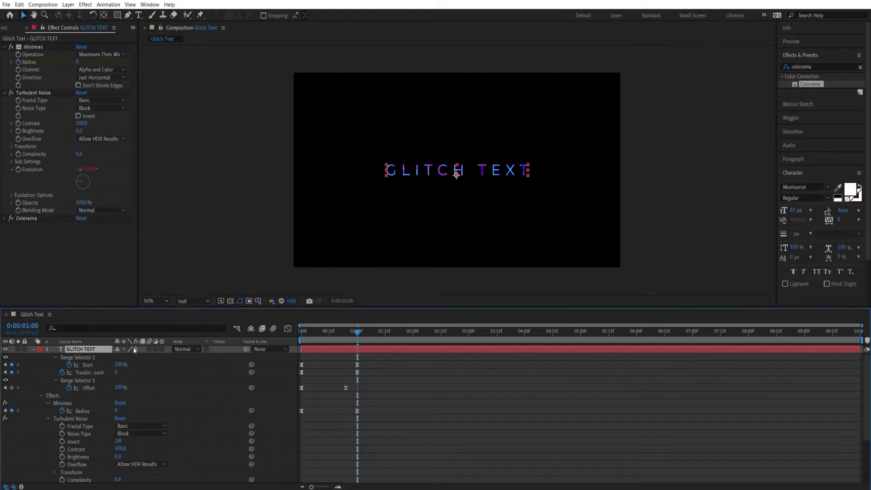
pyautogui.click(823, 66)
pyautogui.write('glow')
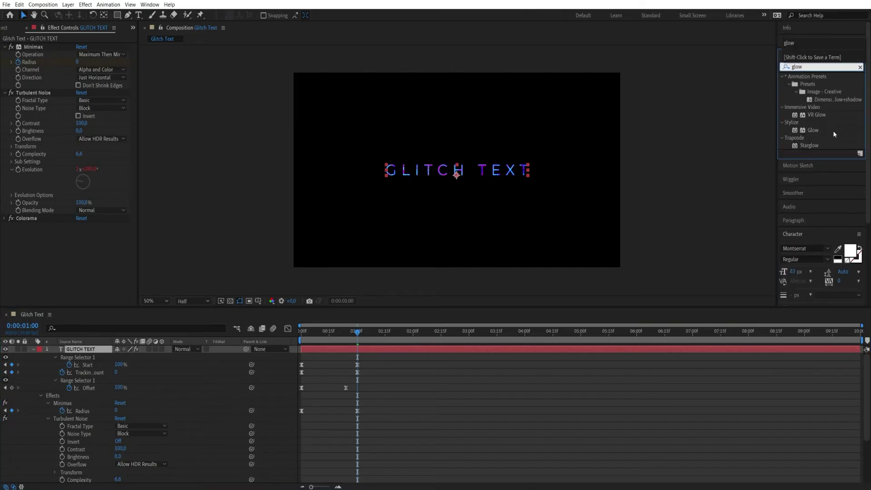
pyautogui.doubleClick(814, 131)
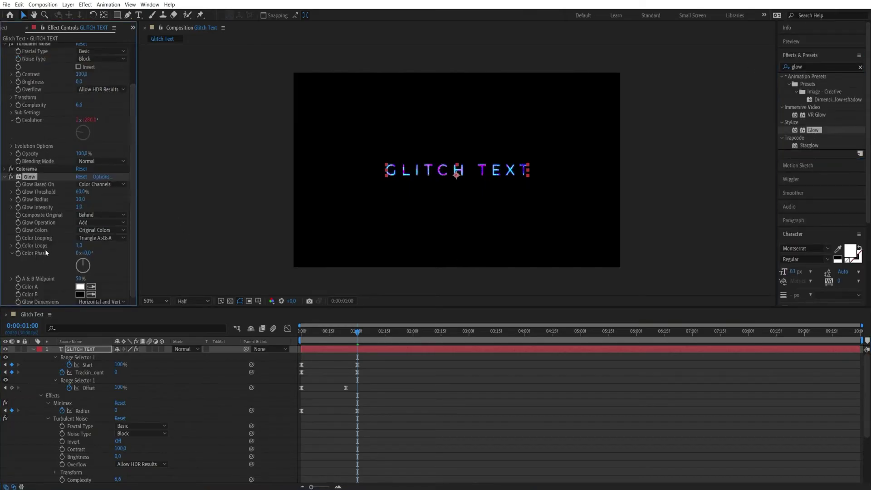
pyautogui.moveTo(80, 199); pyautogui.dragTo(104, 198)
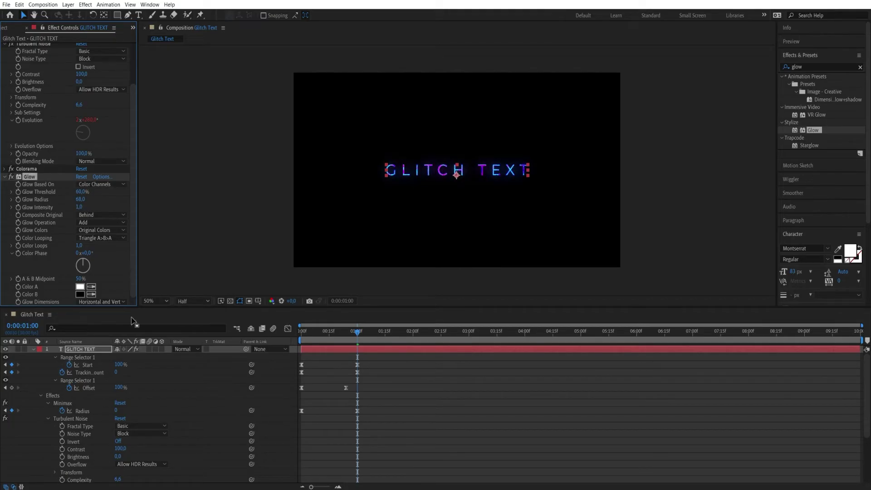
pyautogui.click(89, 353)
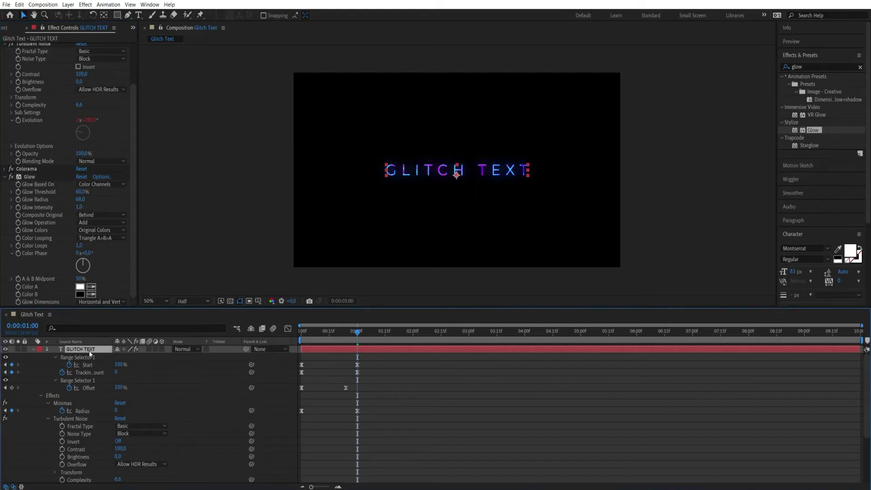
# Apply the CC Composite effect to the GLITCH TEXT layer
pyautogui.click(821, 68)
pyautogui.write('cc')
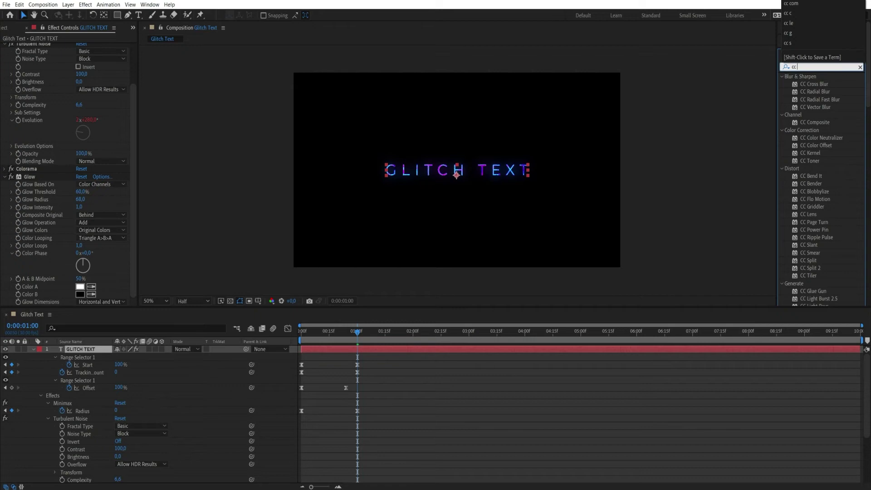
pyautogui.write(' com')
pyautogui.doubleClick(814, 84)
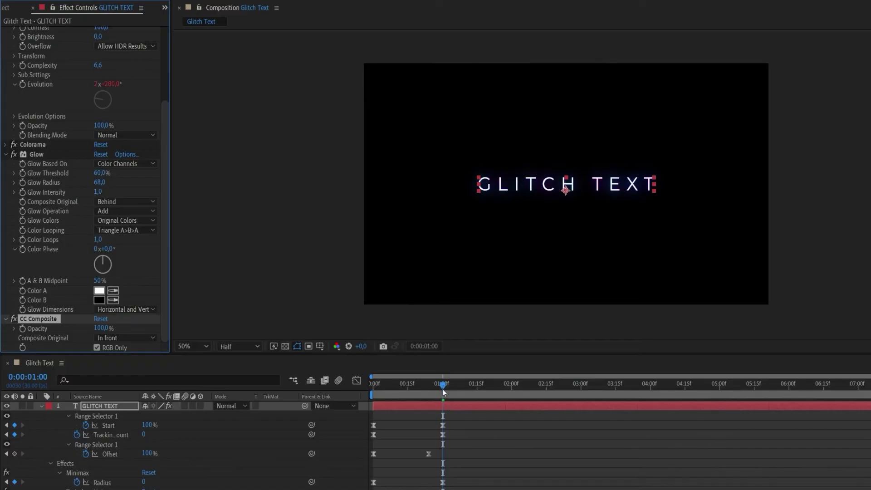
# At frame 20, keyframe Colorama's Blend With Original at 0%
pyautogui.moveTo(442, 389); pyautogui.dragTo(421, 388)
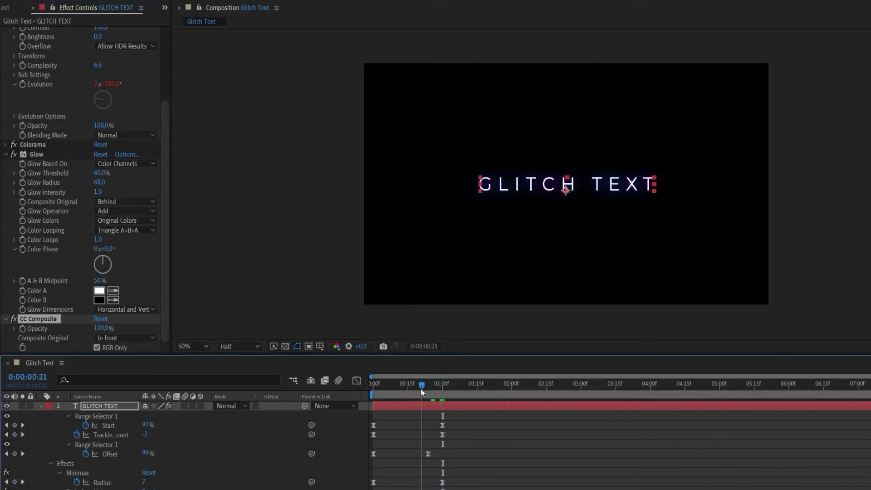
pyautogui.moveTo(166, 195); pyautogui.dragTo(176, 103)
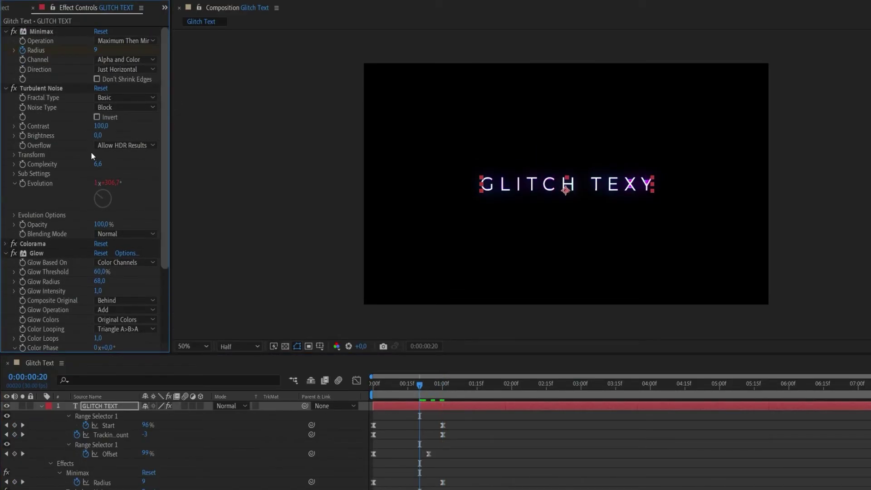
pyautogui.click(5, 243)
pyautogui.scroll(-3, 13, 235)
pyautogui.moveTo(165, 184); pyautogui.dragTo(167, 285)
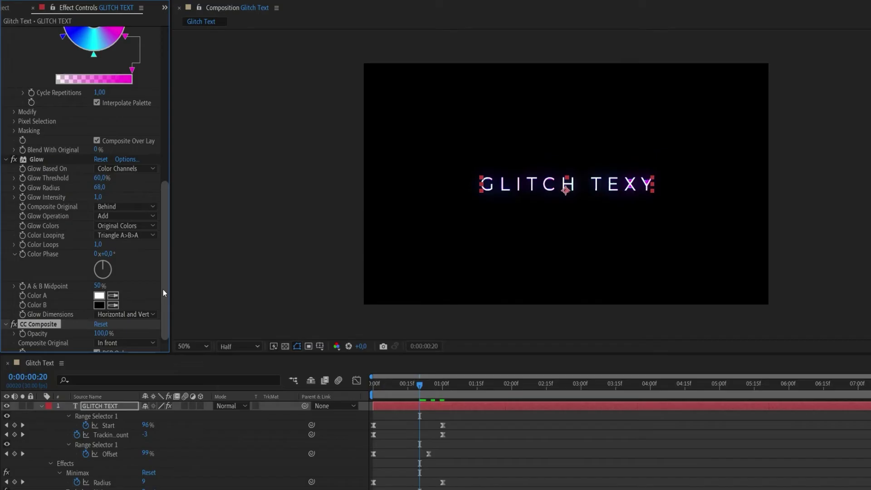
pyautogui.moveTo(166, 281); pyautogui.dragTo(167, 254)
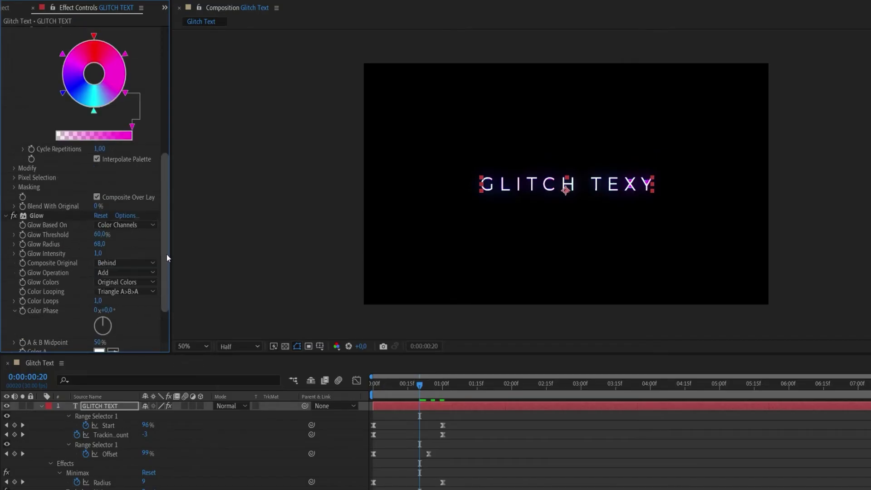
pyautogui.click(22, 207)
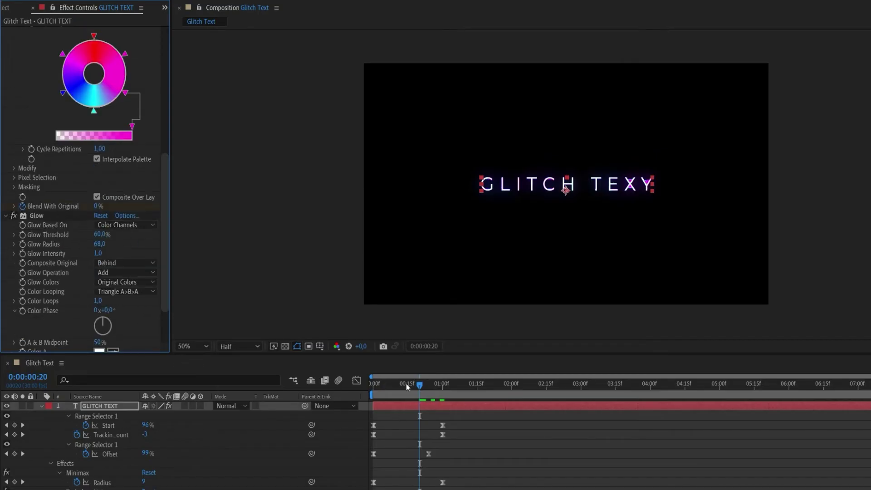
# At frame 29, raise Colorama's Blend With Original to 100%
pyautogui.moveTo(421, 386); pyautogui.dragTo(440, 384)
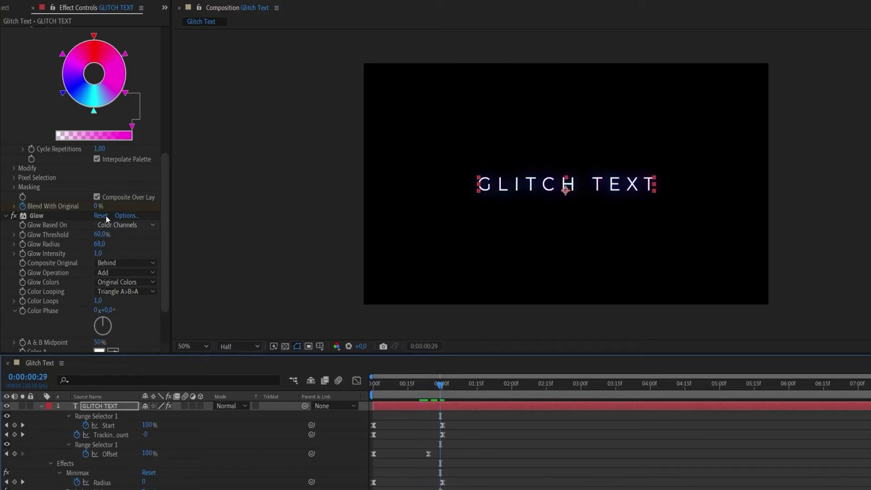
pyautogui.moveTo(101, 209); pyautogui.dragTo(202, 208)
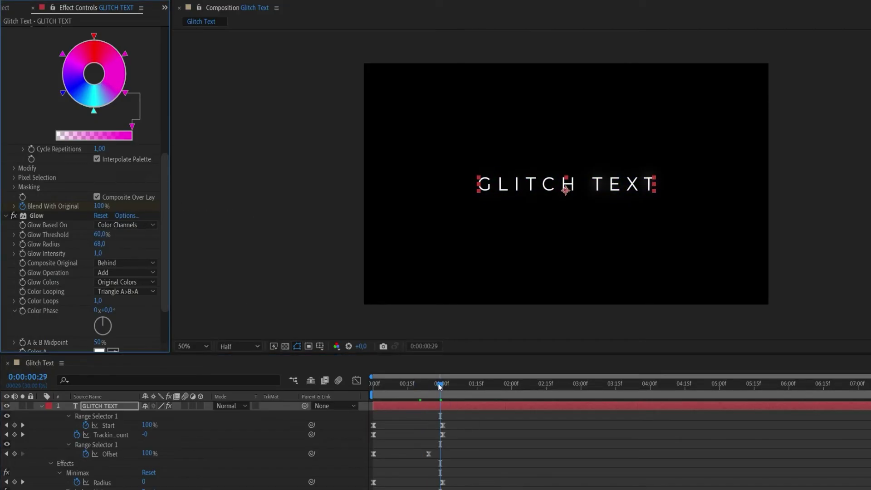
pyautogui.moveTo(440, 393); pyautogui.dragTo(421, 389)
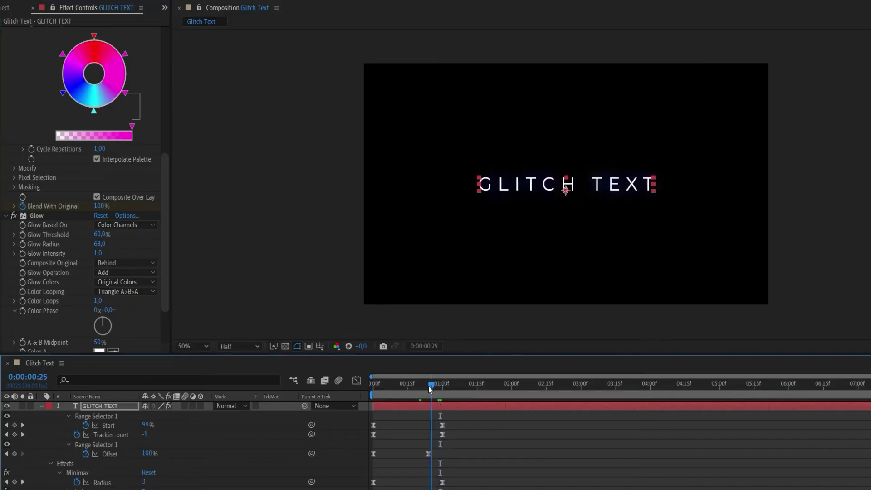
pyautogui.hotkey('ctrl', 'z')
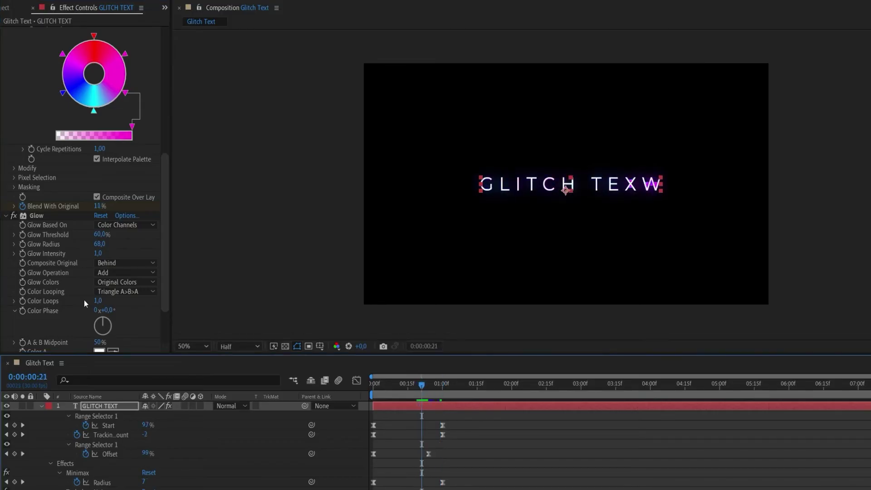
# Keyframe Glow Intensity and drop it to 0 at frame 29
pyautogui.scroll(-2, 167, 286)
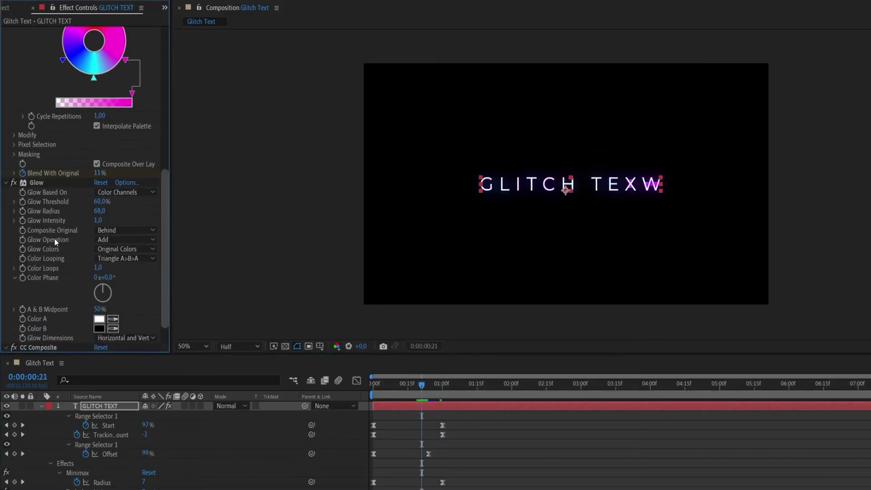
pyautogui.click(22, 221)
pyautogui.moveTo(423, 394); pyautogui.dragTo(439, 394)
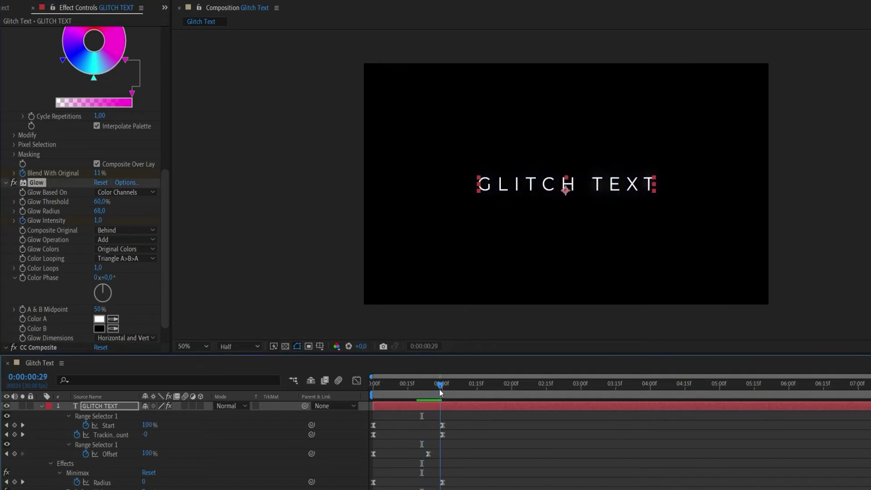
pyautogui.moveTo(106, 227); pyautogui.dragTo(93, 220)
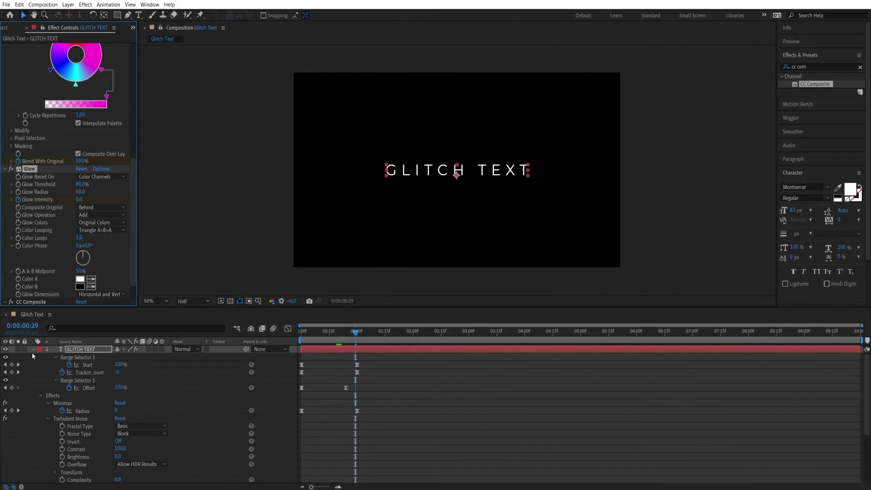
# Collapse the text layer and preview the glitch from the start
pyautogui.click(32, 349)
pyautogui.press('Home')
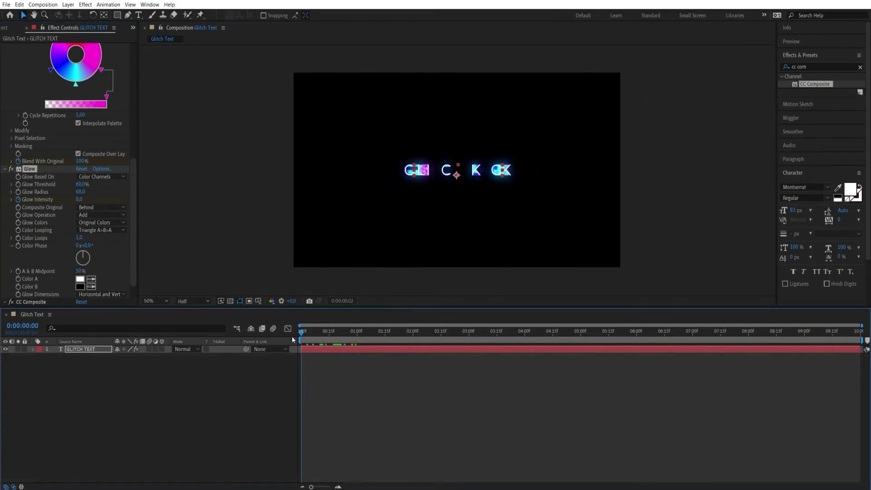
pyautogui.click(209, 407)
pyautogui.press('space')
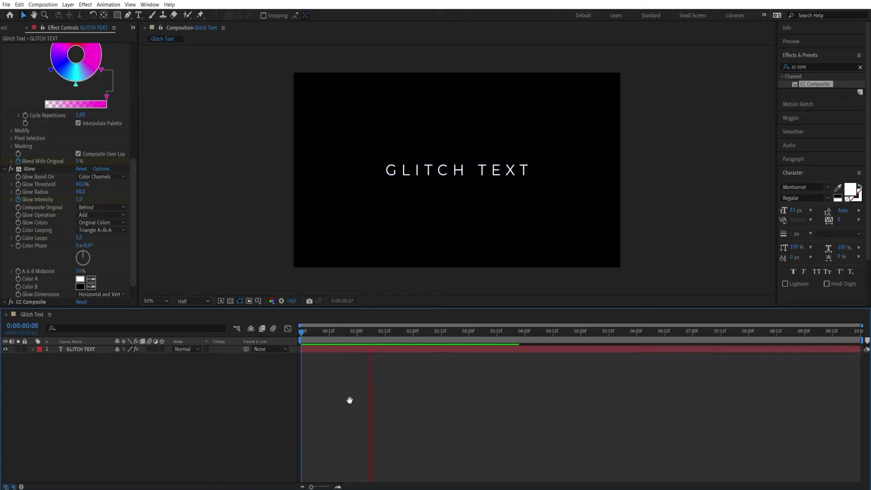
pyautogui.press('space')
pyautogui.press('space')
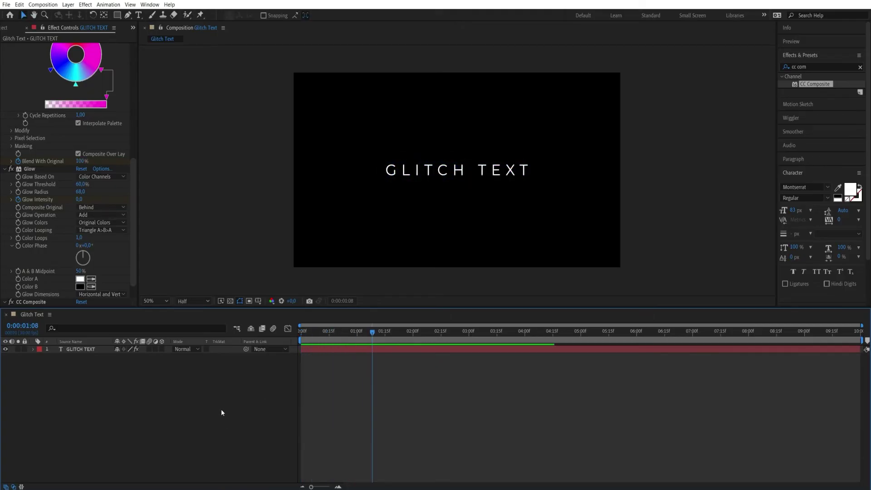
# Create a new solid layer named 'noise'
pyautogui.rightClick(221, 410)
pyautogui.moveTo(274, 315)
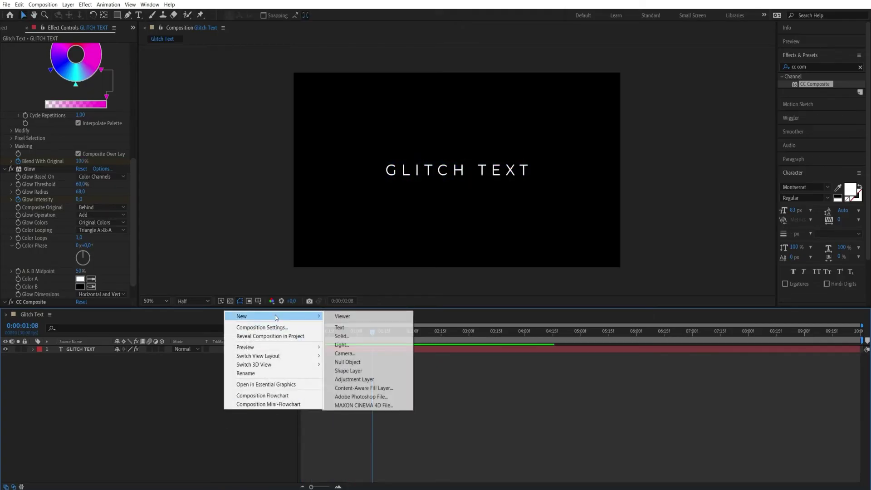
pyautogui.click(366, 337)
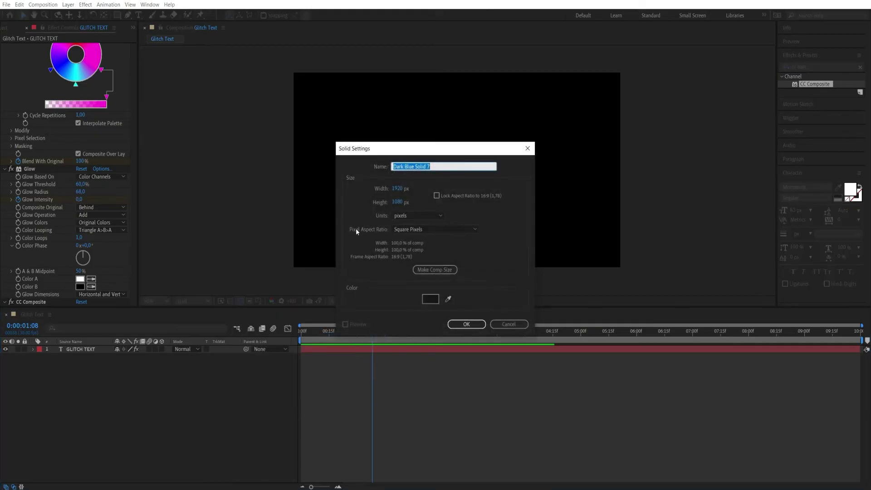
pyautogui.write('noise')
pyautogui.press('Return')
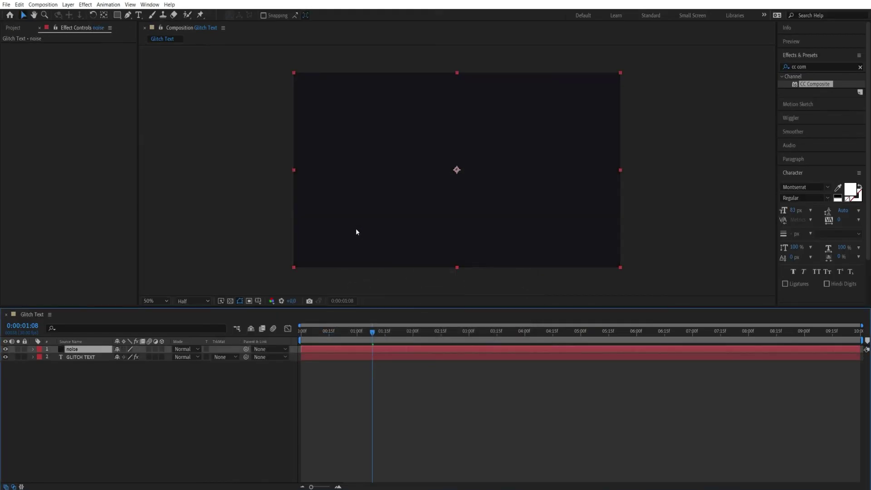
# Apply Block-type Fractal Noise with Contrast 252 and Brightness -9
pyautogui.click(818, 68)
pyautogui.write('frac')
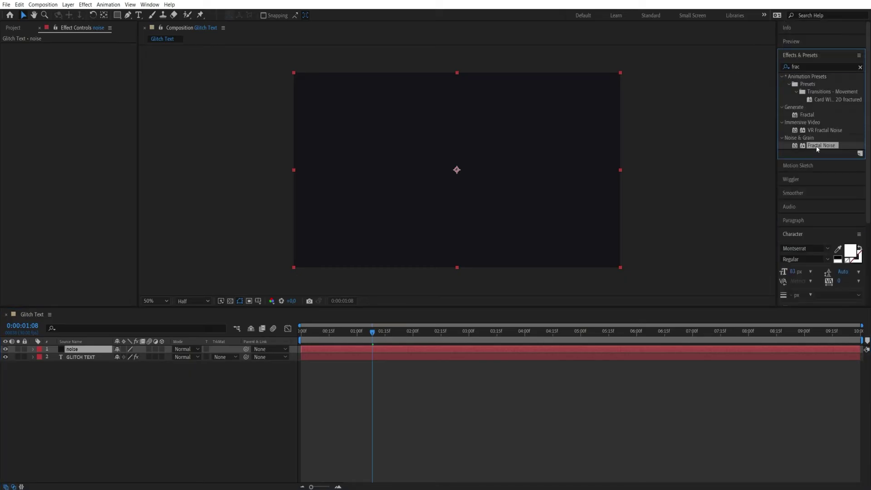
pyautogui.doubleClick(820, 145)
pyautogui.click(86, 62)
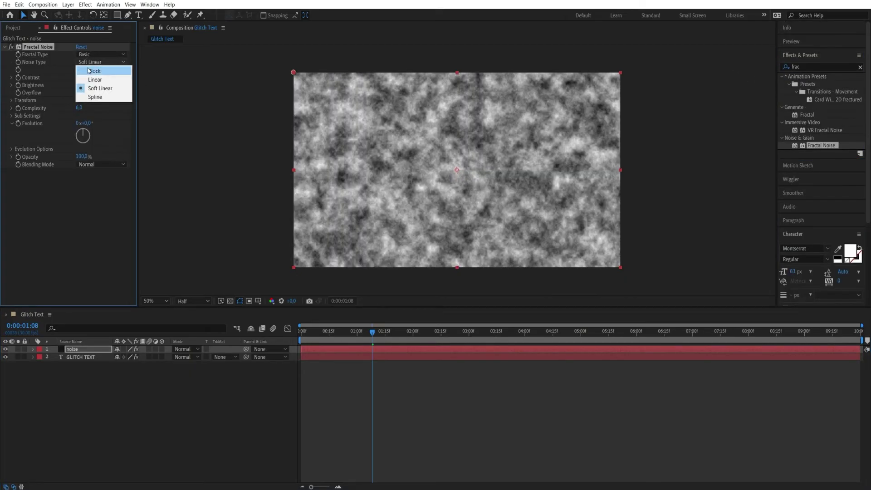
pyautogui.click(87, 71)
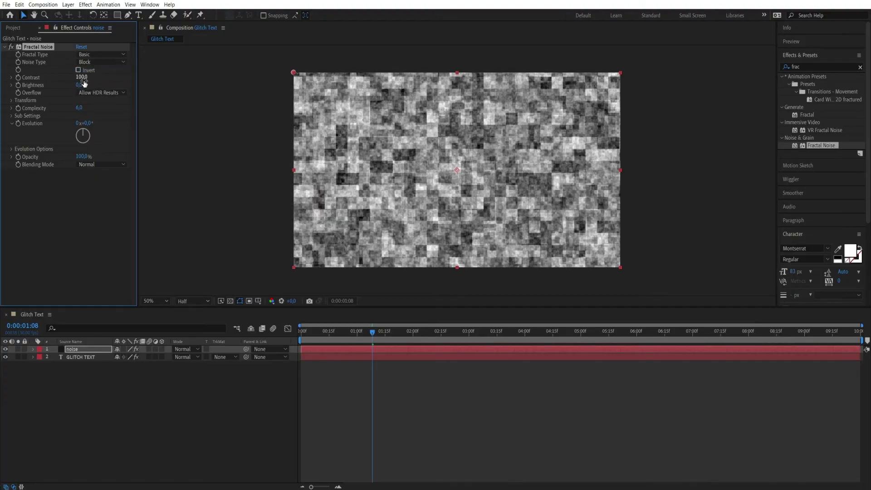
pyautogui.moveTo(82, 78); pyautogui.dragTo(129, 71)
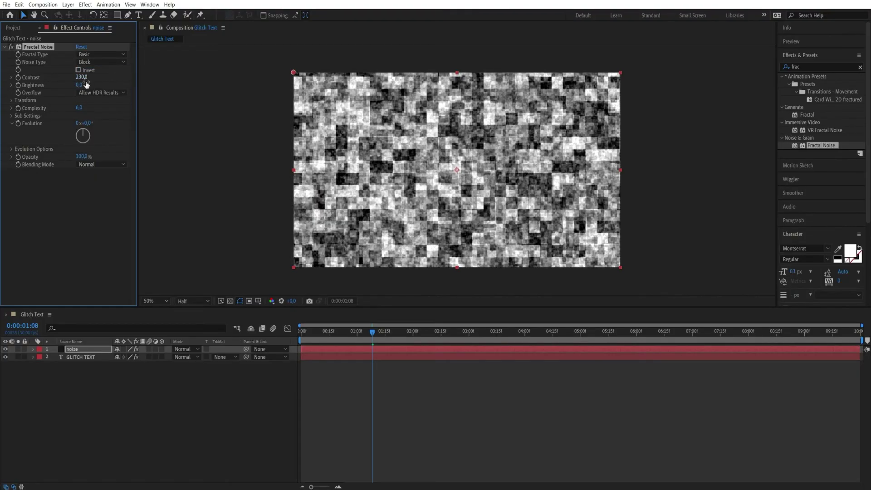
pyautogui.moveTo(81, 85); pyautogui.dragTo(93, 77)
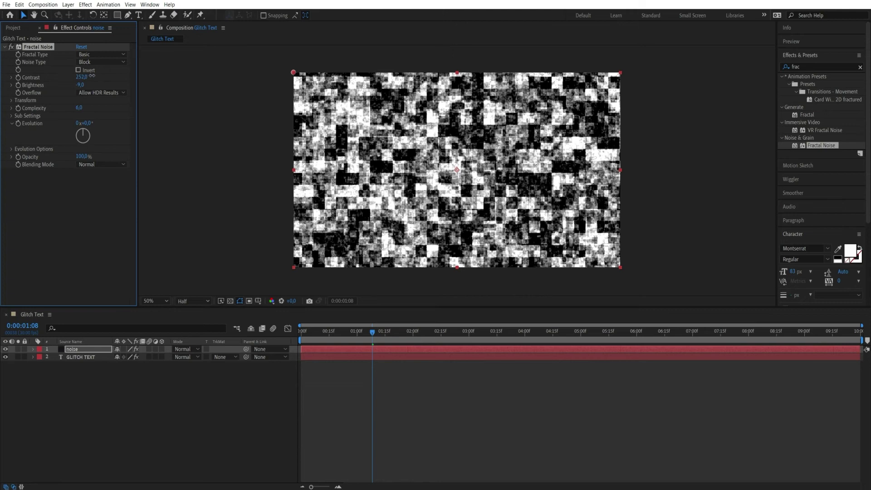
# Untick Uniform Scaling, set Width 600 and Height 55.6, and add an Evolution expression
pyautogui.click(11, 99)
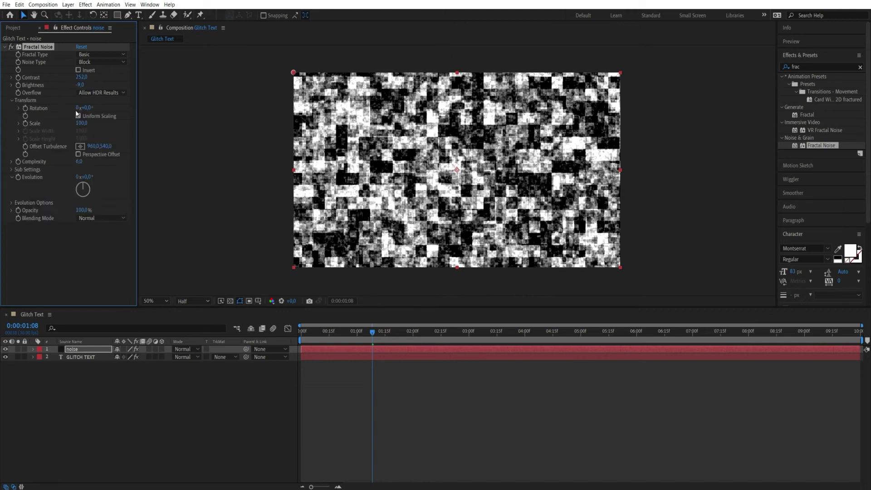
pyautogui.click(78, 116)
pyautogui.moveTo(43, 143); pyautogui.dragTo(121, 143)
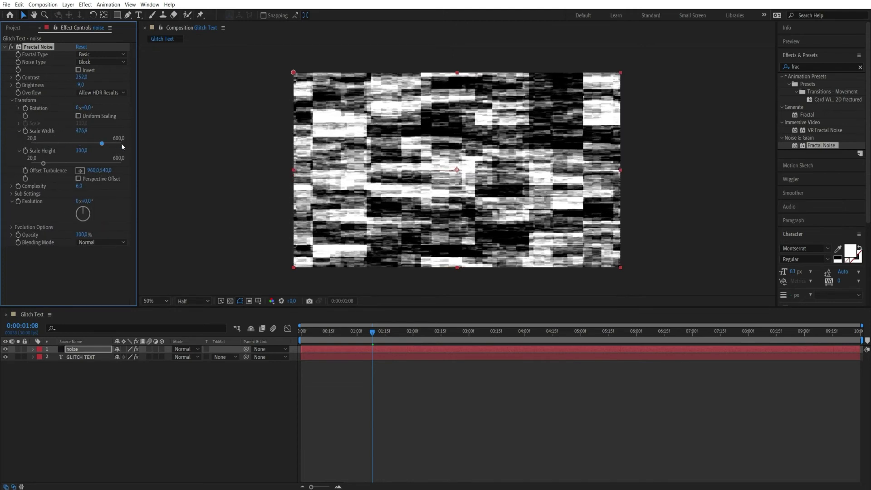
pyautogui.moveTo(45, 163); pyautogui.dragTo(37, 165)
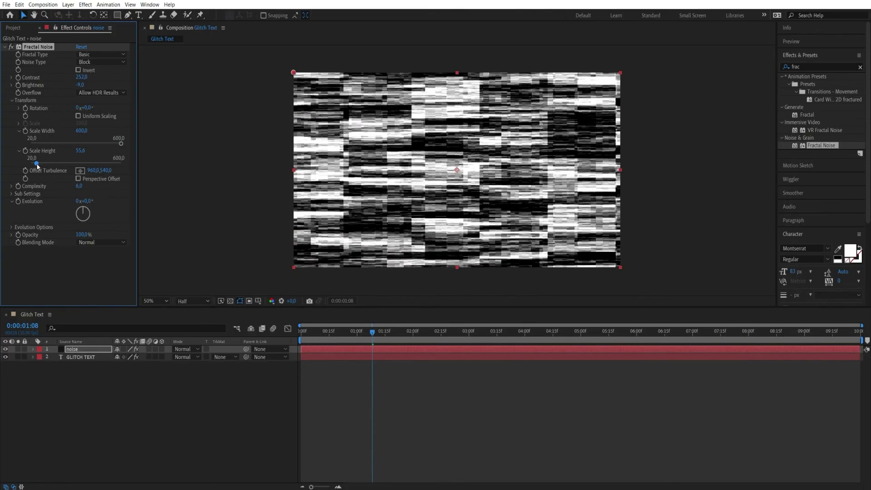
pyautogui.keyDown('alt'); pyautogui.click(18, 201); pyautogui.keyUp('alt')
# Drive Evolution with the expression time*3000 and preview the noise from the start
pyautogui.write('ti')
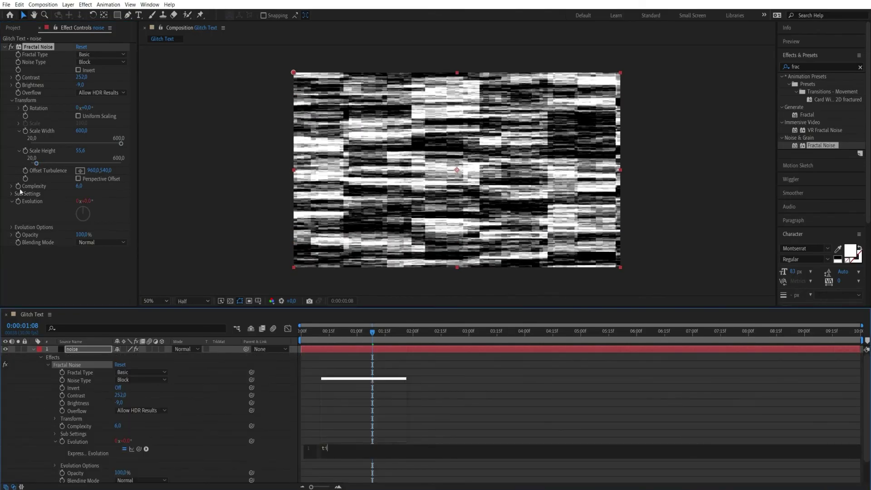
pyautogui.write('me*3000')
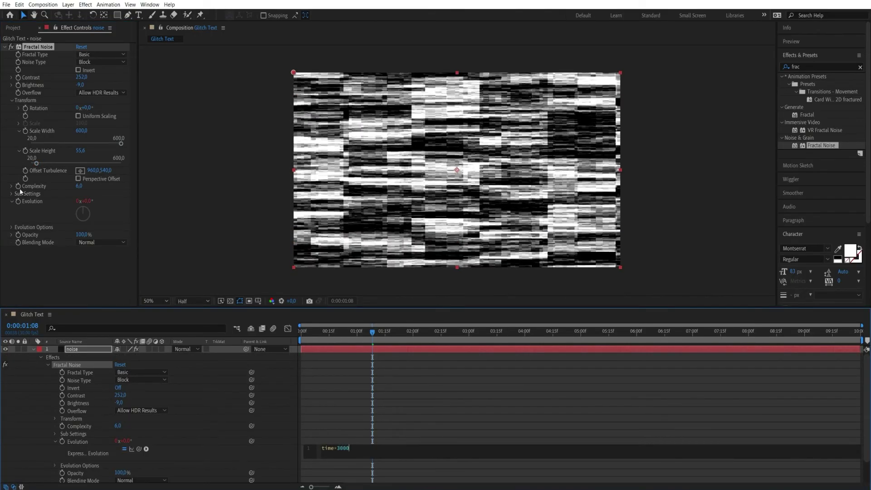
pyautogui.click(274, 392)
pyautogui.press('Home')
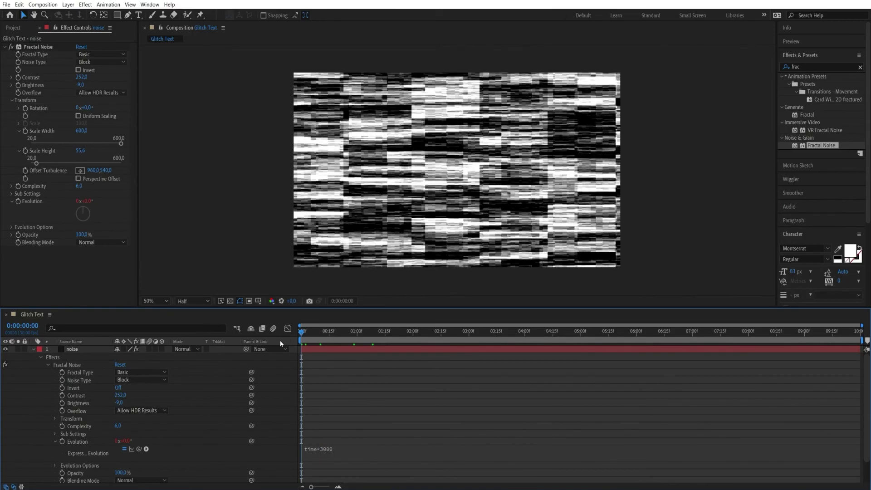
pyautogui.press('space')
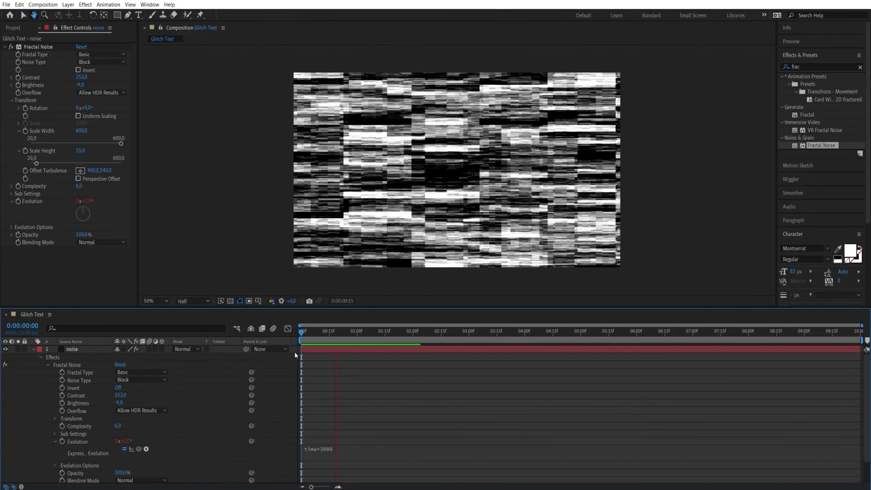
pyautogui.press('space')
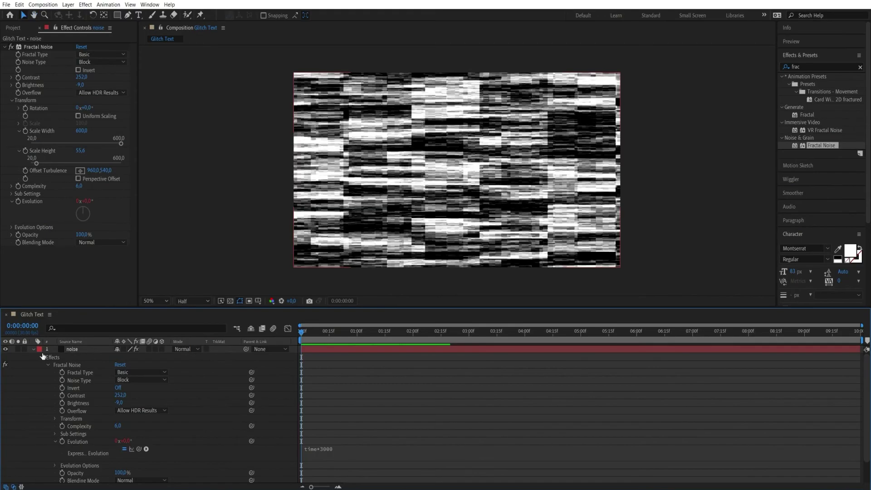
# Collapse the noise layer and turn off its visibility
pyautogui.click(33, 349)
pyautogui.click(72, 349)
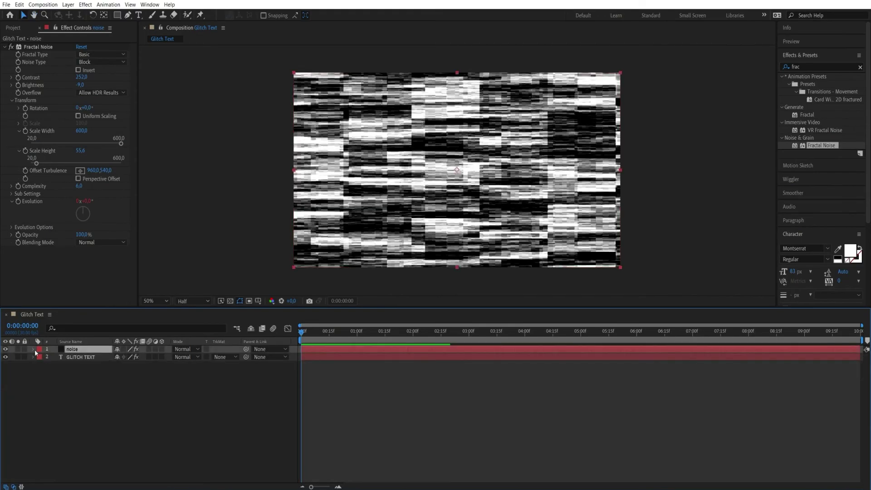
pyautogui.click(5, 349)
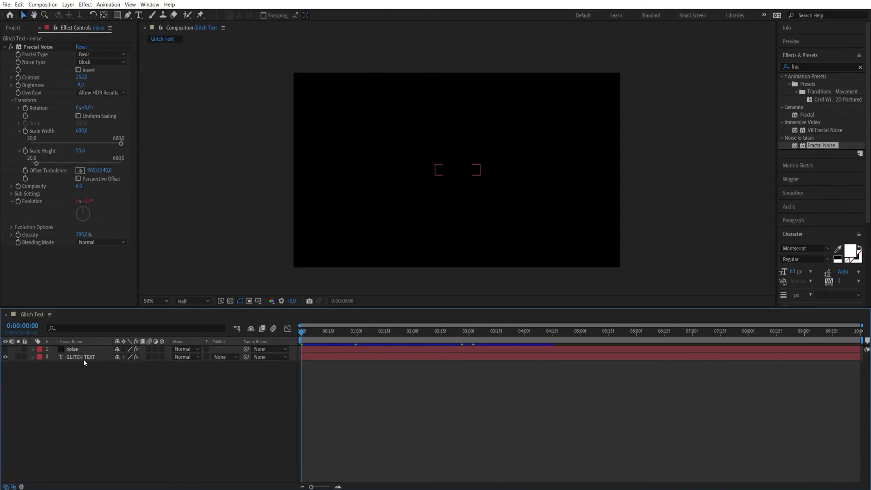
# Apply Displacement Map to the GLITCH TEXT layer
pyautogui.click(85, 358)
pyautogui.click(820, 67)
pyautogui.write('d')
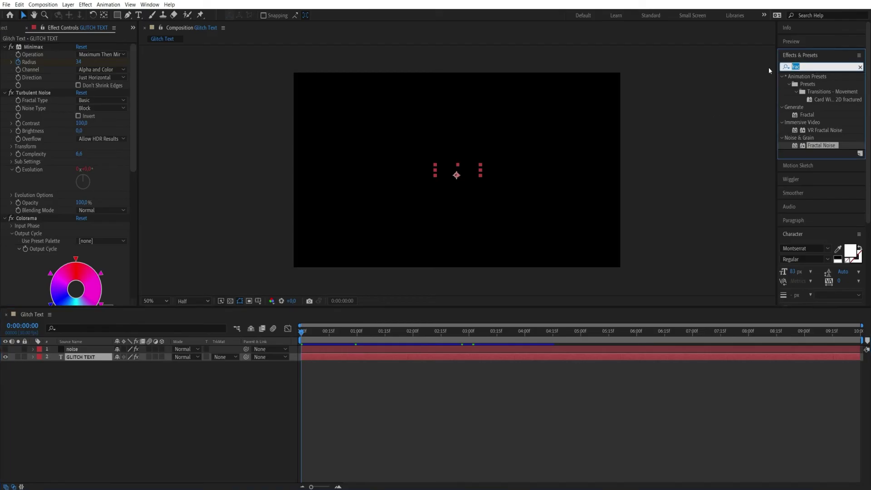
pyautogui.write('isp')
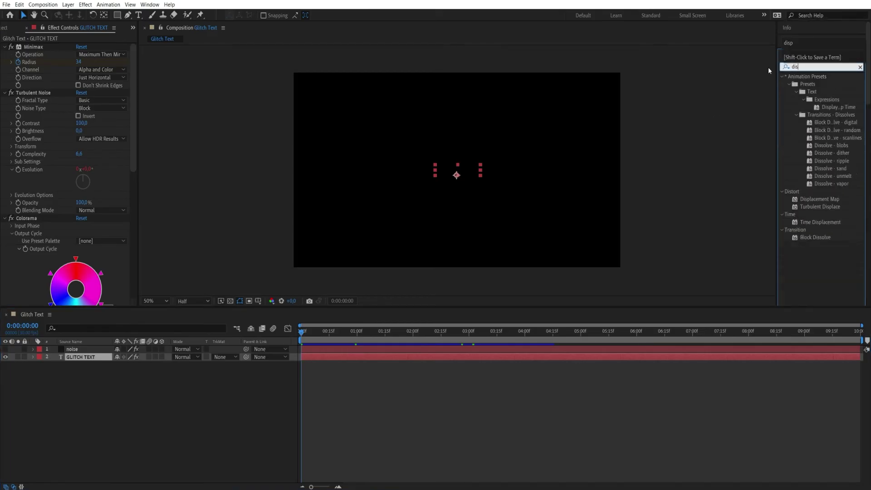
pyautogui.doubleClick(819, 123)
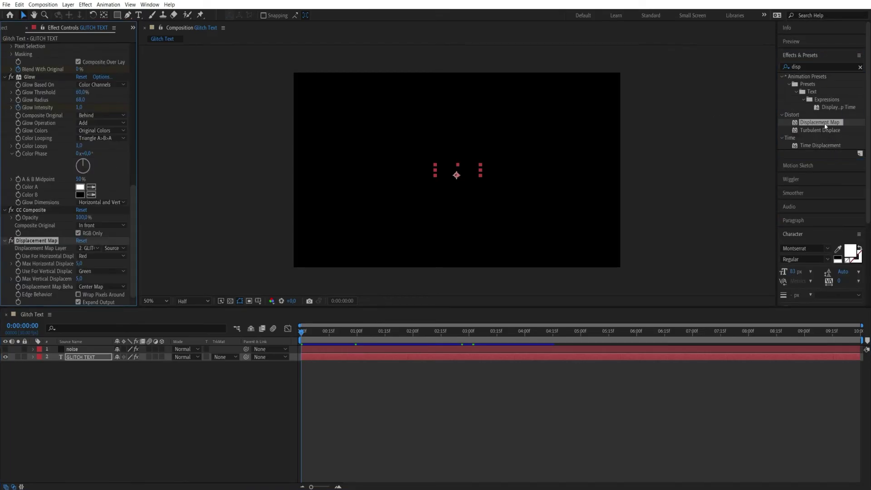
# Set the Map Layer to 1. noise with Effects & Masks and Max Vertical Displacement to 0
pyautogui.moveTo(332, 334); pyautogui.dragTo(357, 333)
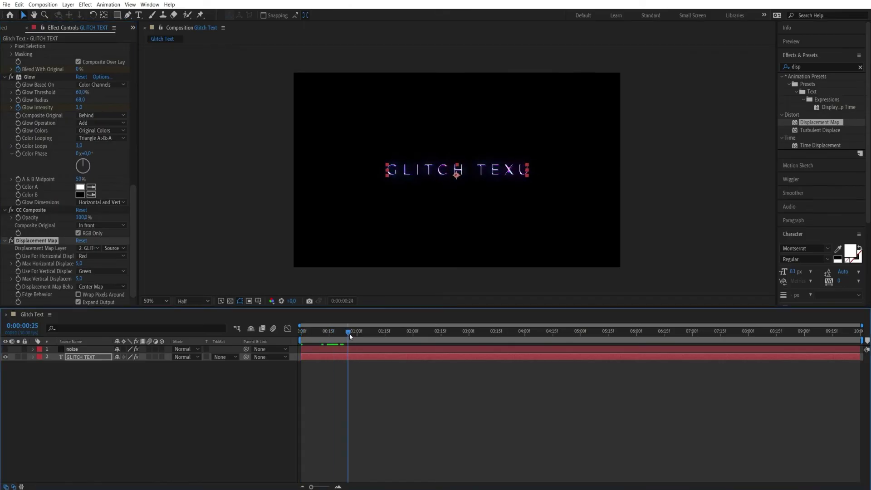
pyautogui.click(88, 249)
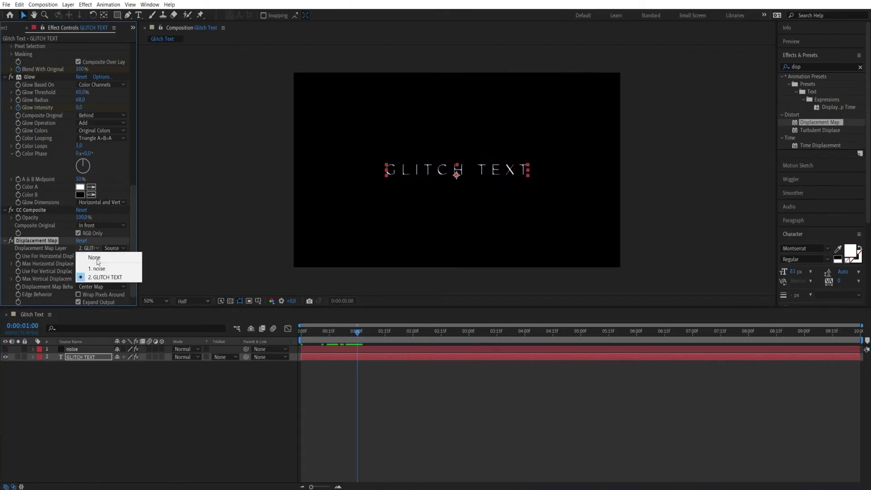
pyautogui.click(88, 265)
pyautogui.click(113, 248)
pyautogui.click(127, 274)
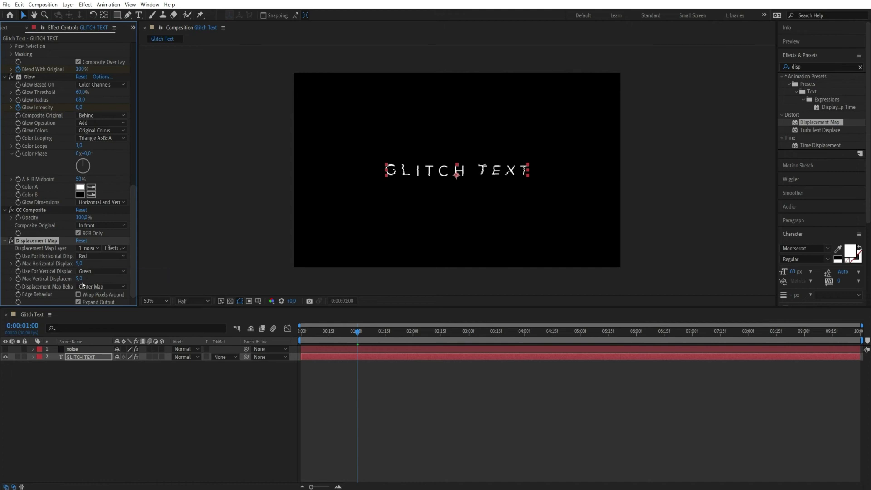
pyautogui.click(79, 278)
pyautogui.write('0')
pyautogui.press('Return')
# Keyframe Max Horizontal Displacement so it falls almost to zero by frame 13
pyautogui.click(305, 333)
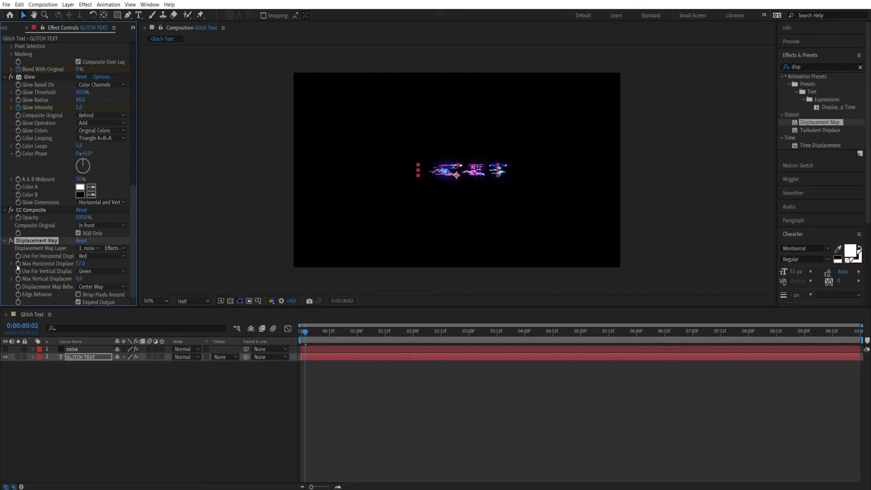
pyautogui.moveTo(322, 332); pyautogui.dragTo(326, 334)
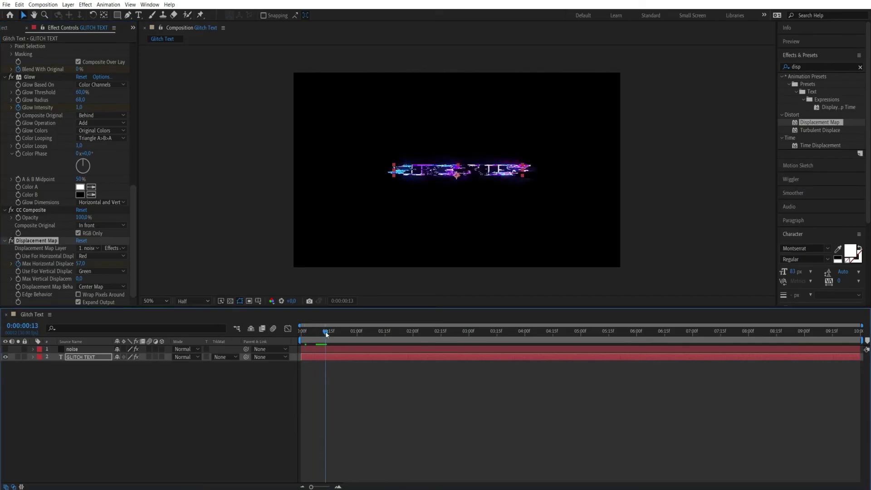
pyautogui.moveTo(80, 263); pyautogui.dragTo(68, 263)
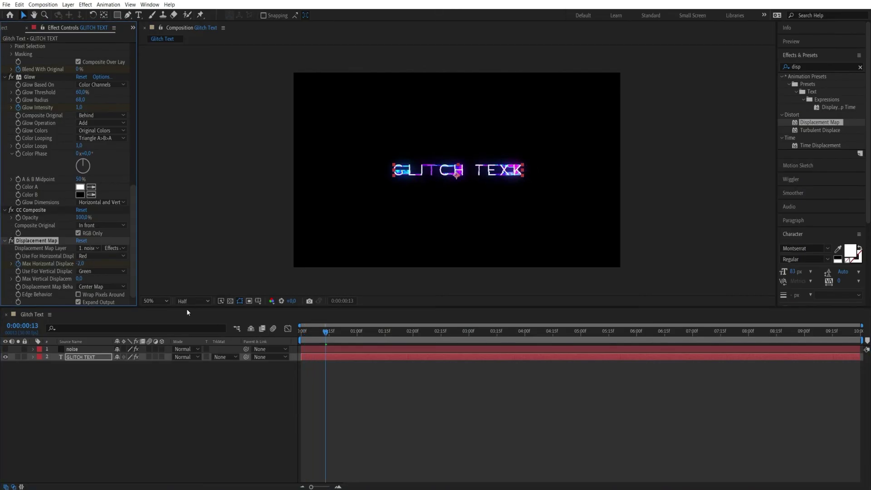
pyautogui.moveTo(334, 333); pyautogui.dragTo(340, 332)
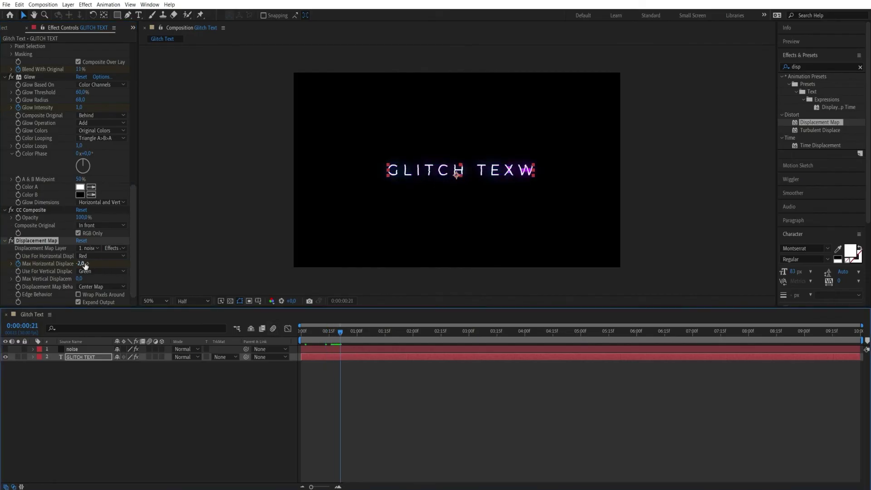
pyautogui.click(343, 333)
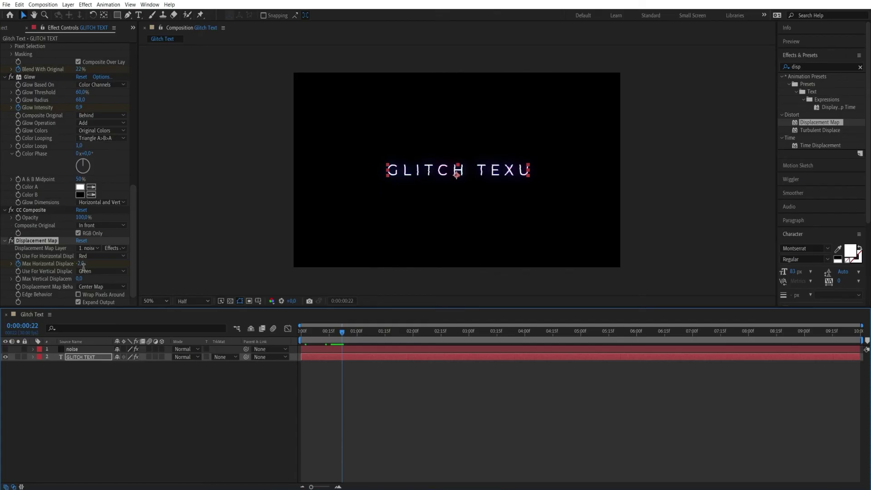
# Preview the glitch from the start, then show the Project panel items
pyautogui.click(145, 403)
pyautogui.moveTo(330, 335); pyautogui.dragTo(280, 335)
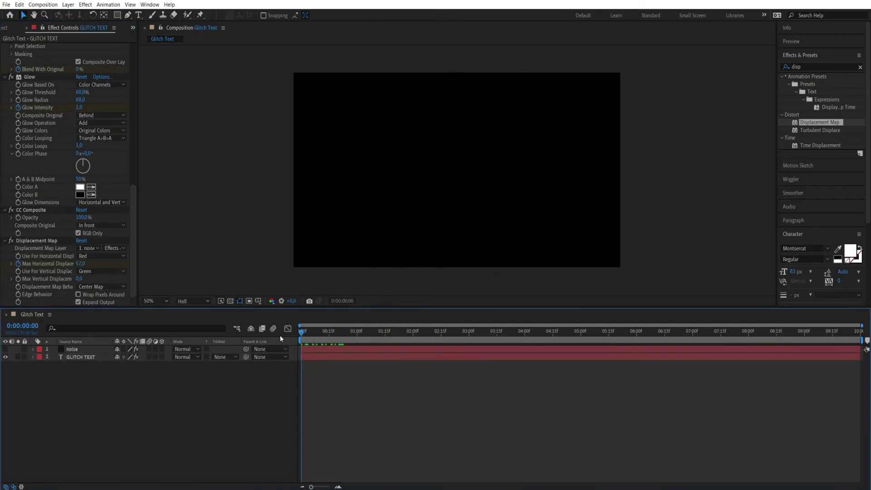
pyautogui.press('space')
pyautogui.press('space')
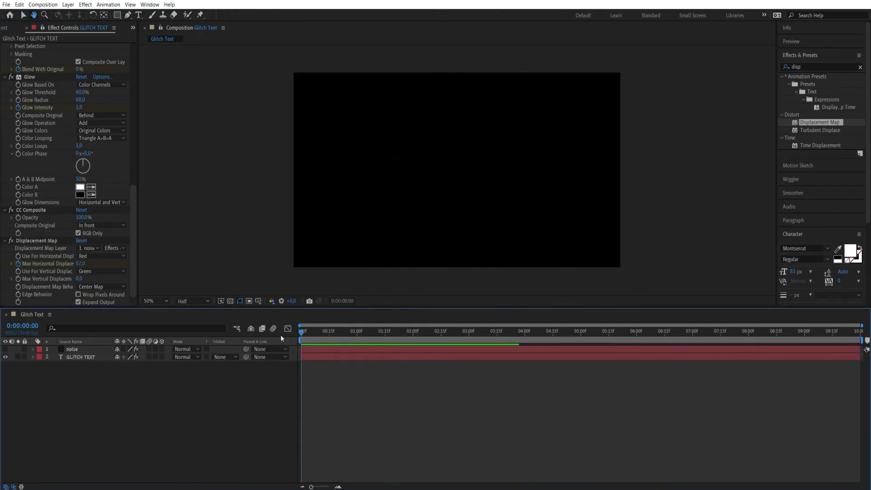
pyautogui.press('space')
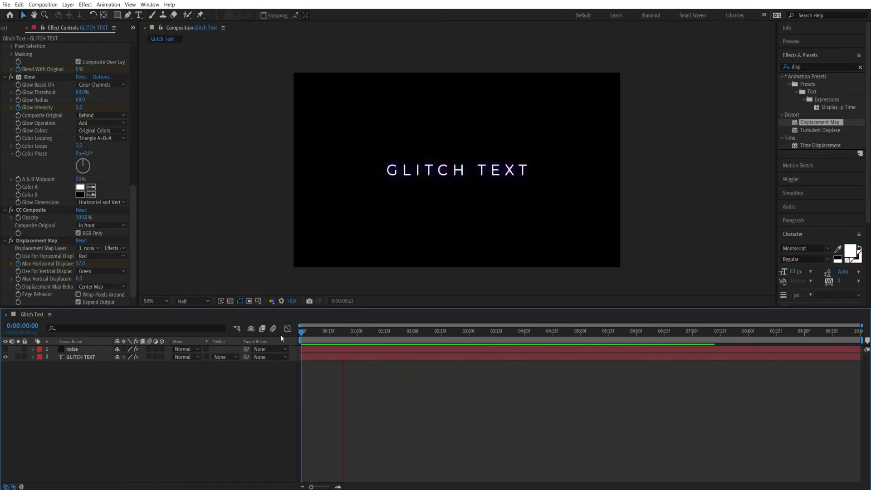
pyautogui.press('space')
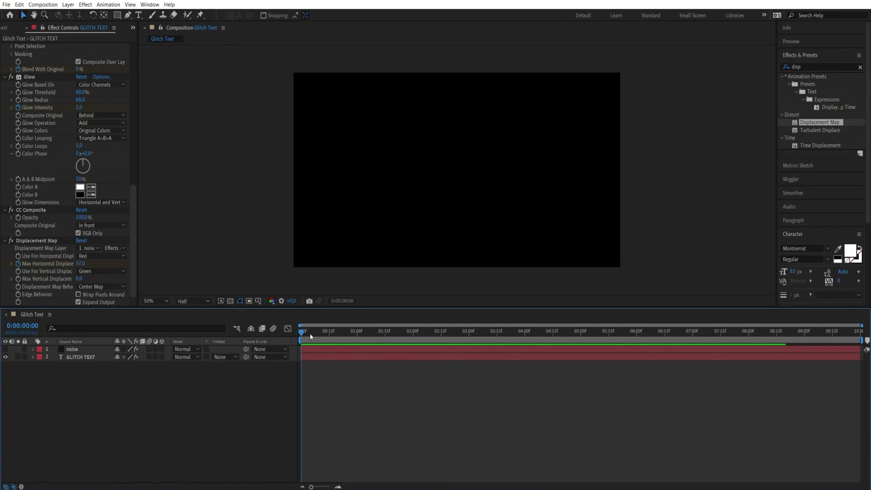
pyautogui.click(14, 30)
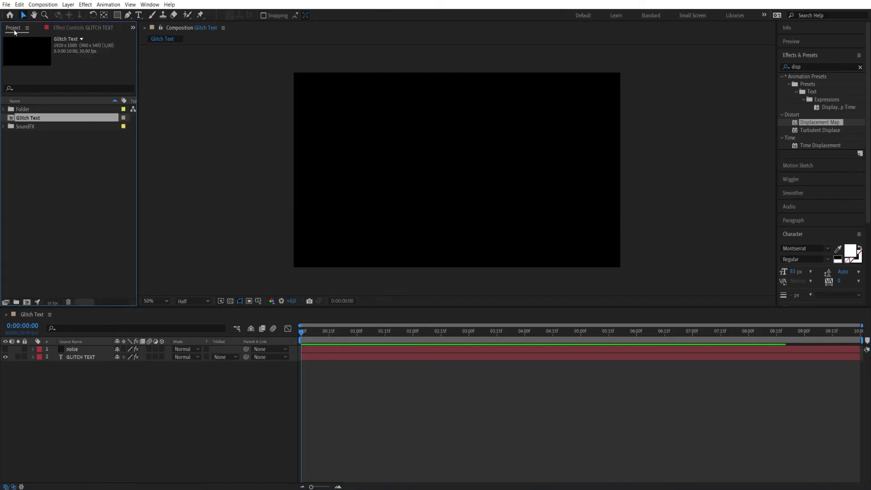
# Add Glitch t1_14, Interface_12 and Interface_13 from SoundFX to the comp as layers
pyautogui.click(4, 127)
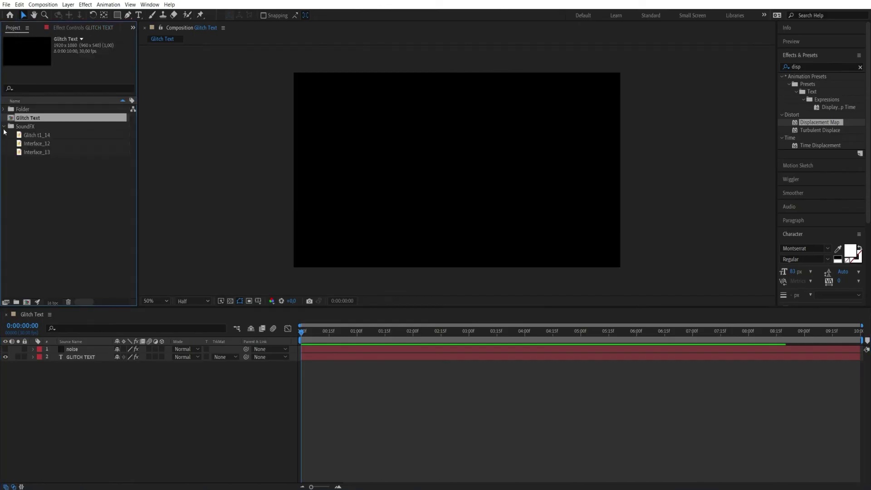
pyautogui.click(45, 136)
pyautogui.keyDown('shift'); pyautogui.click(47, 152); pyautogui.keyUp('shift')
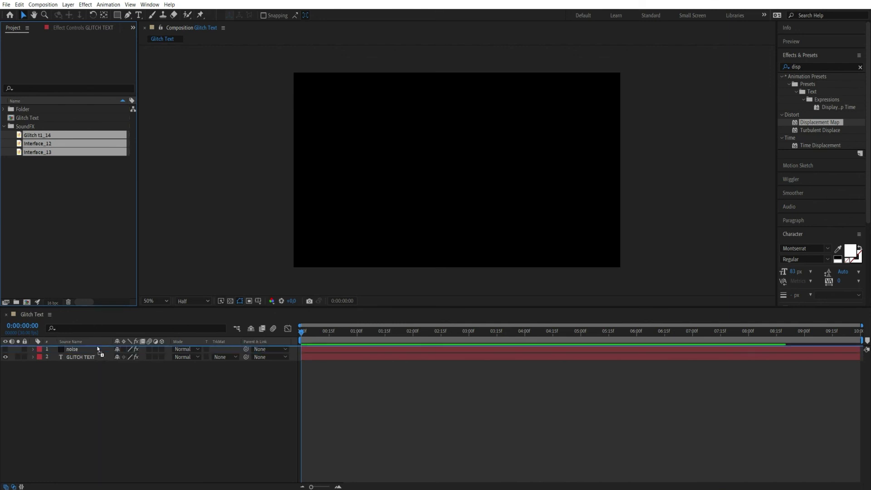
pyautogui.moveTo(95, 348); pyautogui.dragTo(332, 386)
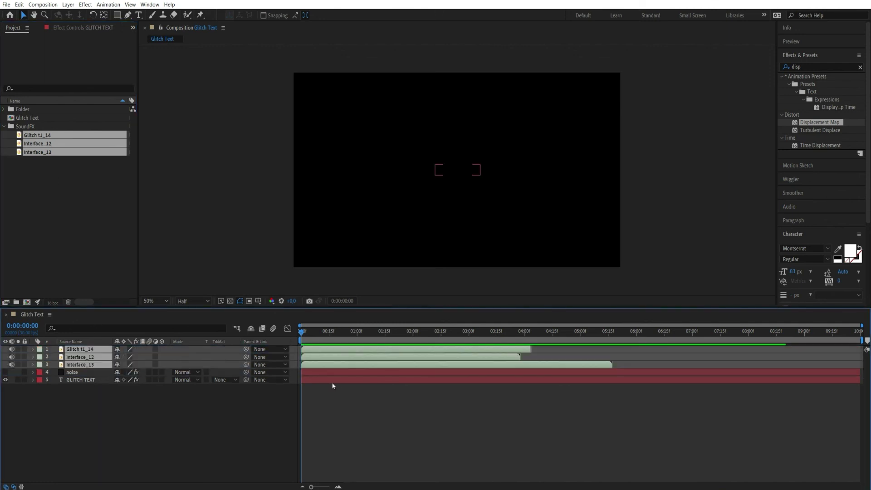
# Trim the out-points of Interface_13 and Glitch t1_14 so they end sooner
pyautogui.click(627, 361)
pyautogui.moveTo(612, 364); pyautogui.dragTo(369, 365)
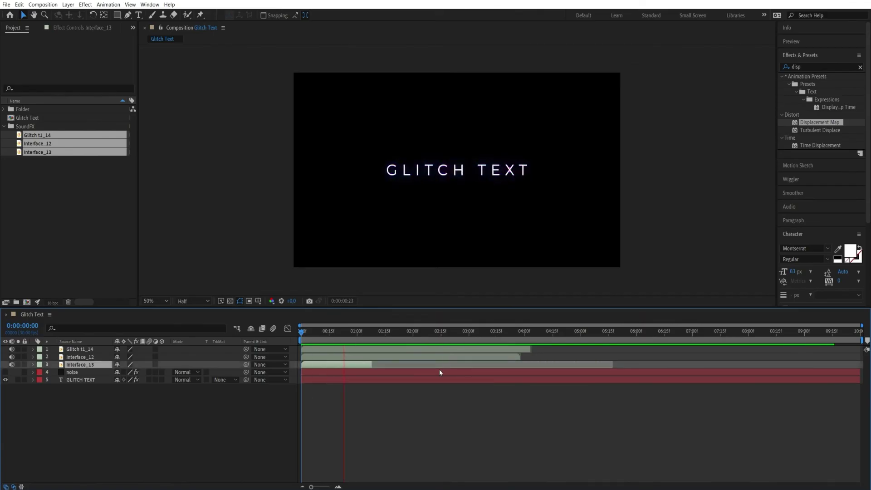
pyautogui.press('space')
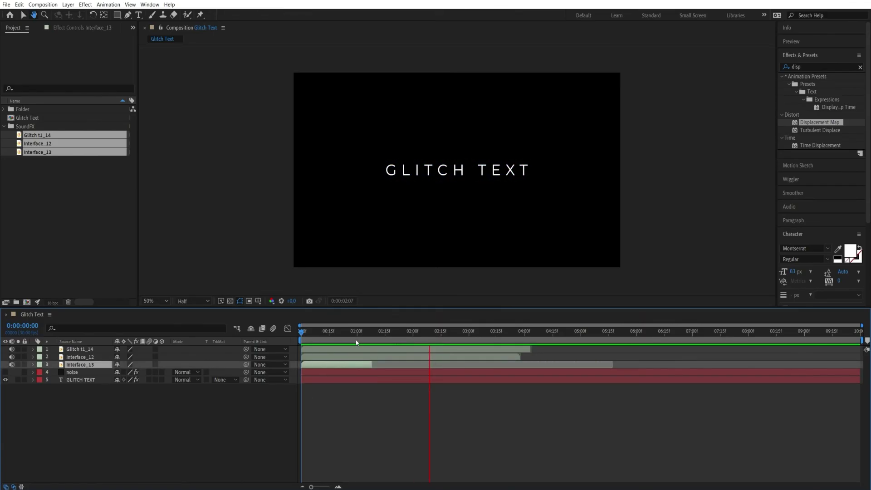
pyautogui.moveTo(372, 366); pyautogui.dragTo(361, 365)
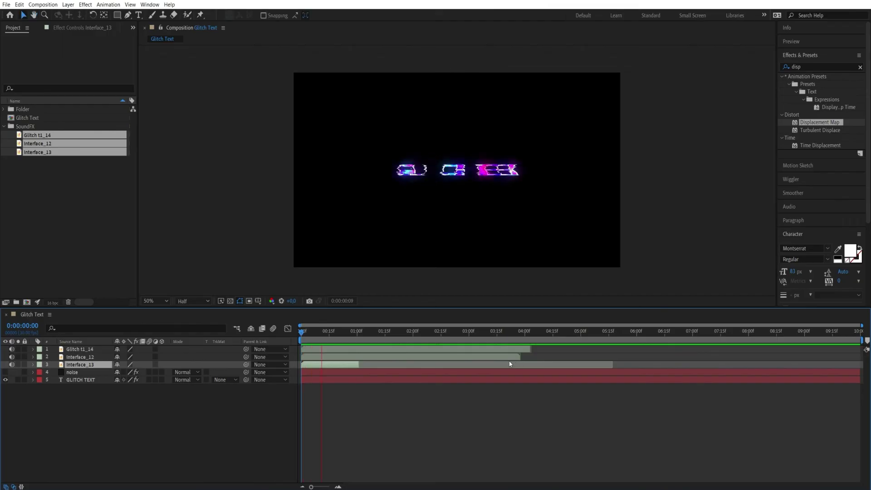
pyautogui.moveTo(530, 348); pyautogui.dragTo(491, 349)
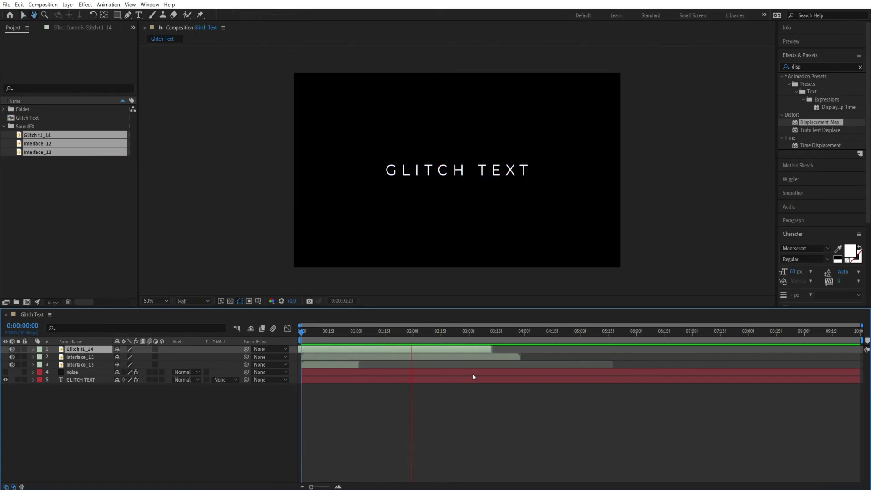
pyautogui.press('space')
pyautogui.moveTo(302, 331); pyautogui.dragTo(364, 337)
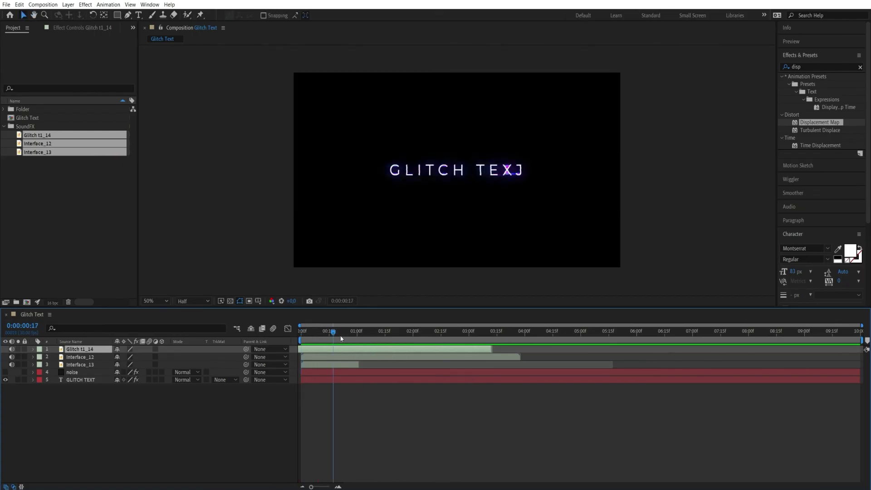
pyautogui.click(259, 442)
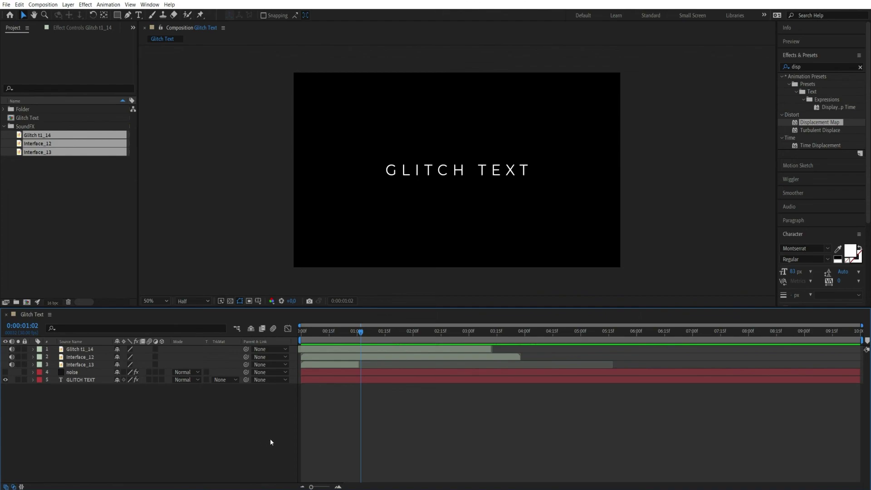